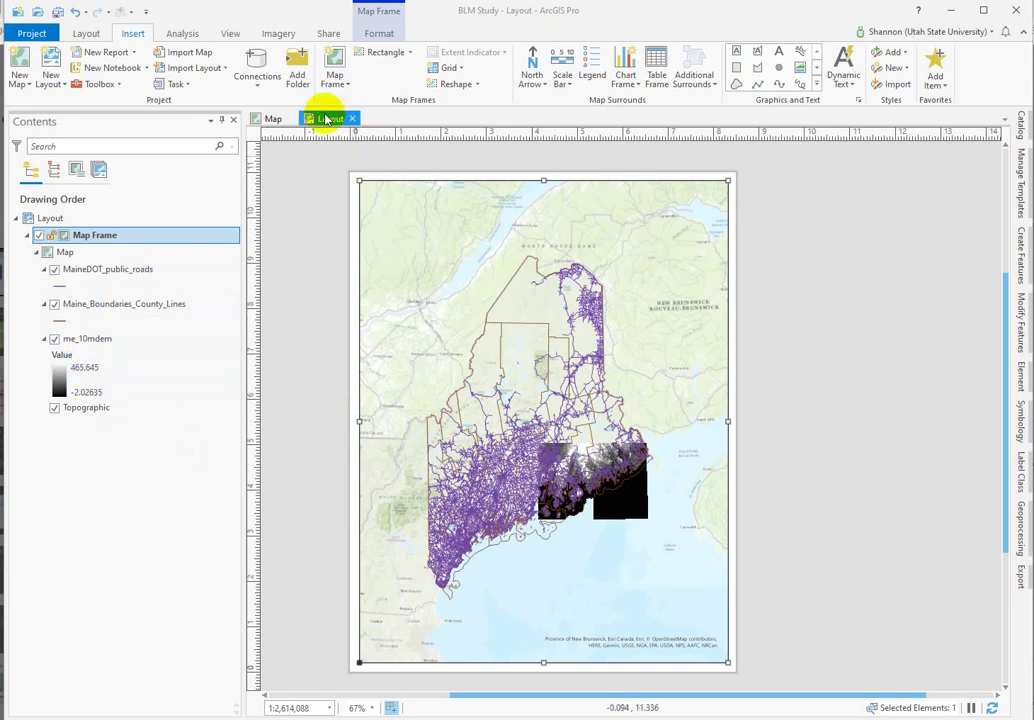
Step: On the Layout, insert a legend as a box in the lower-right corner of the page
left_click(129, 30)
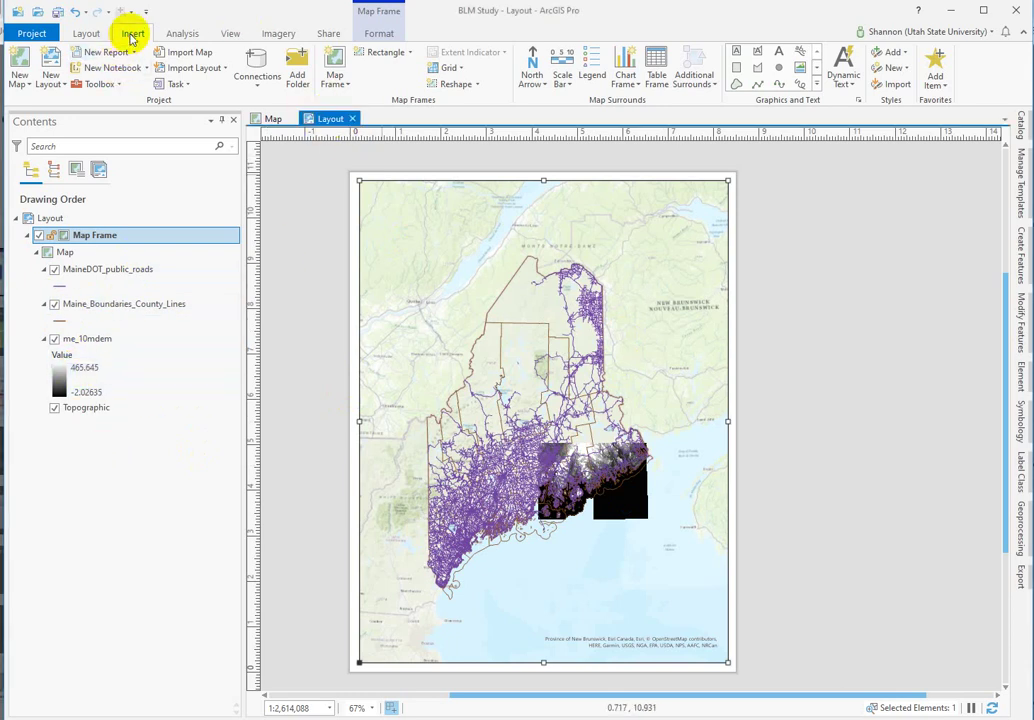
left_click(593, 68)
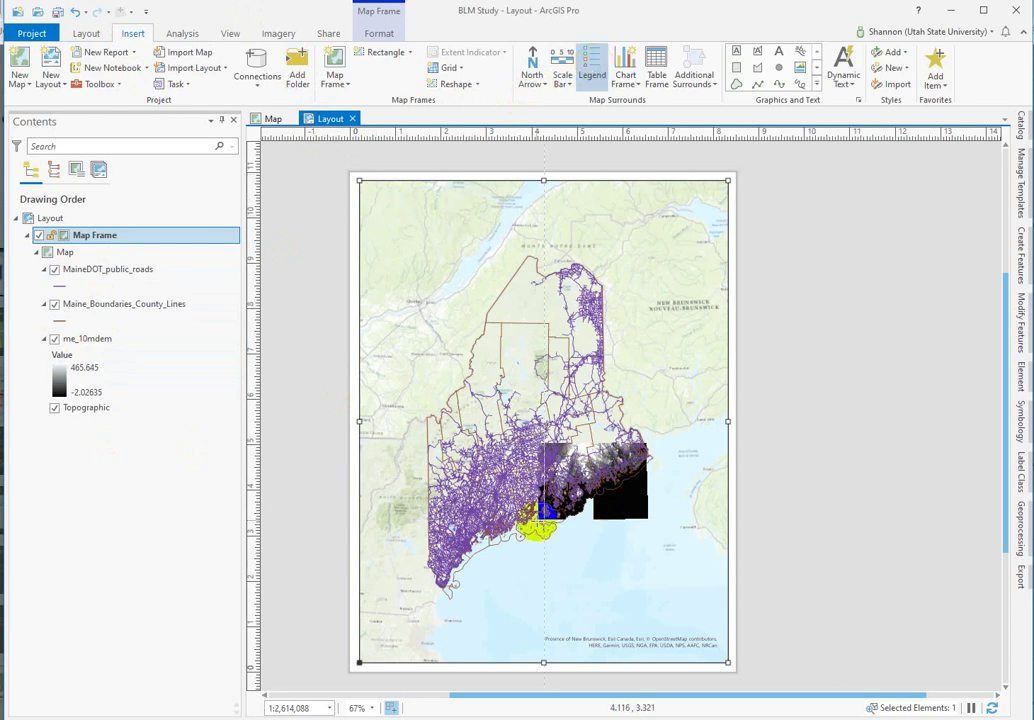
left_click_drag(492, 509, 718, 661)
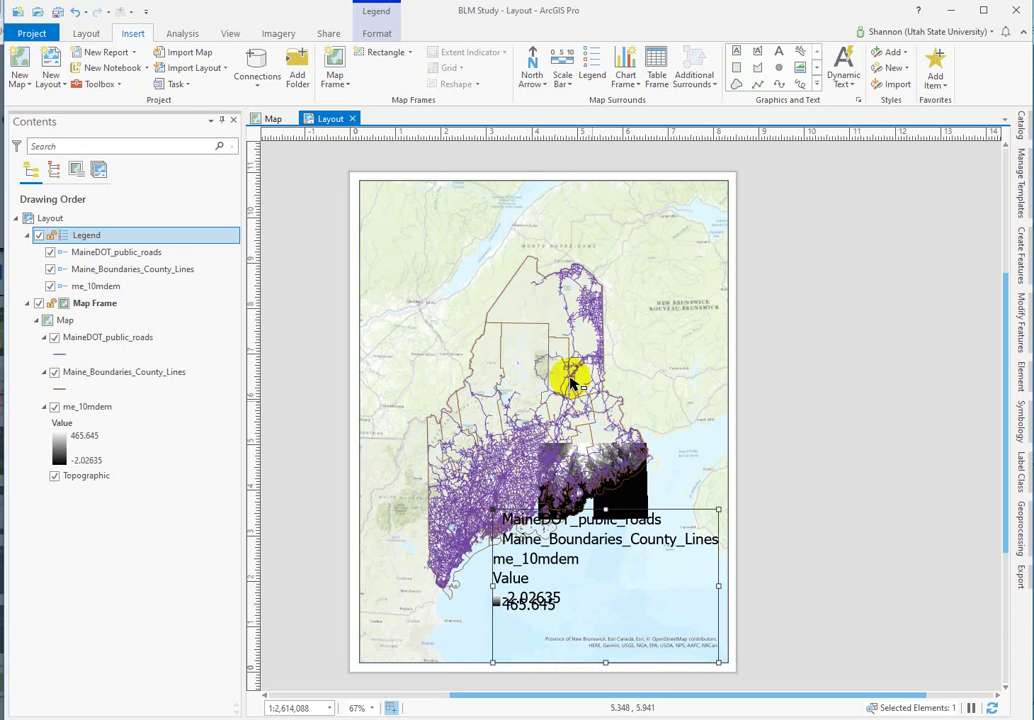
Step: Activate the map frame, pan the Maine map up and left, then reselect the legend
right_click(396, 219)
left_click(405, 223)
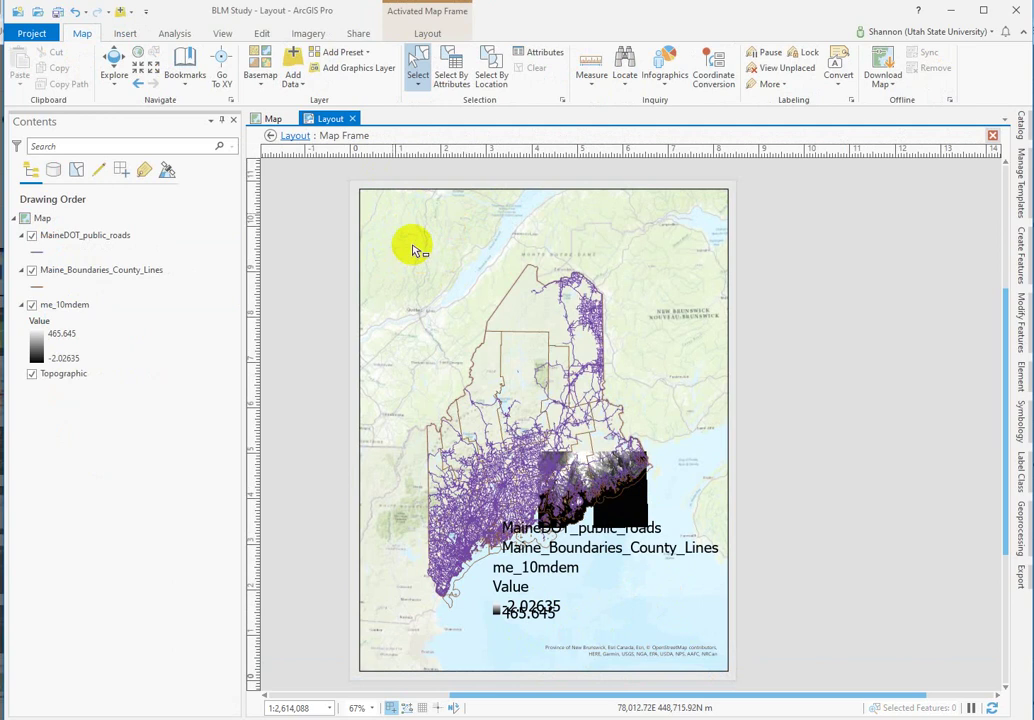
left_click_drag(461, 279, 438, 219)
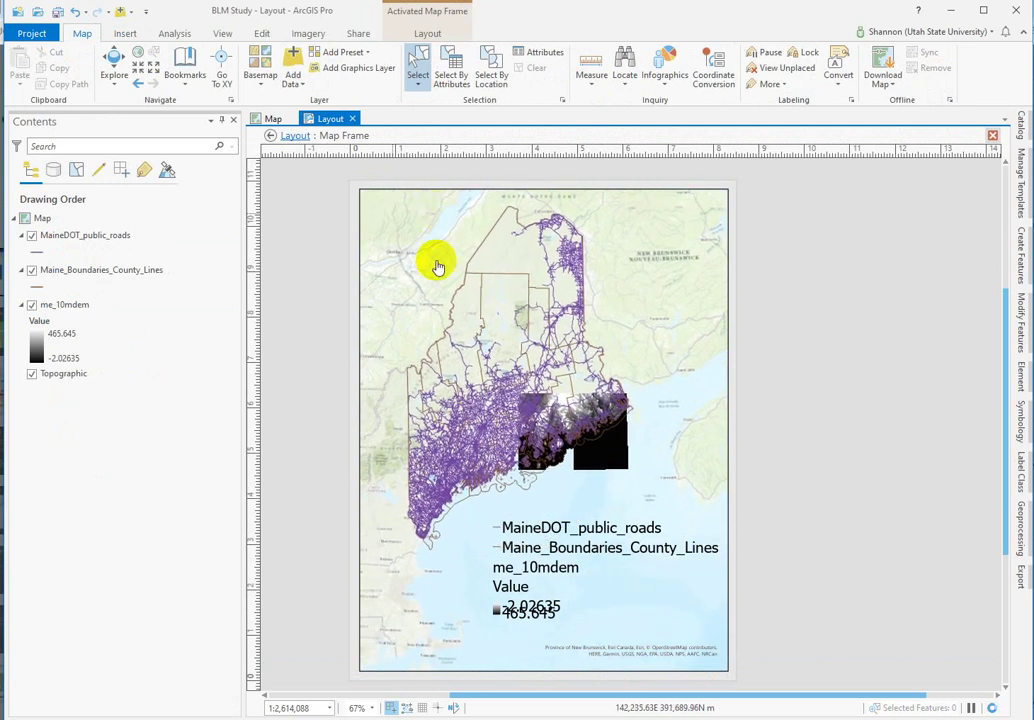
left_click(270, 137)
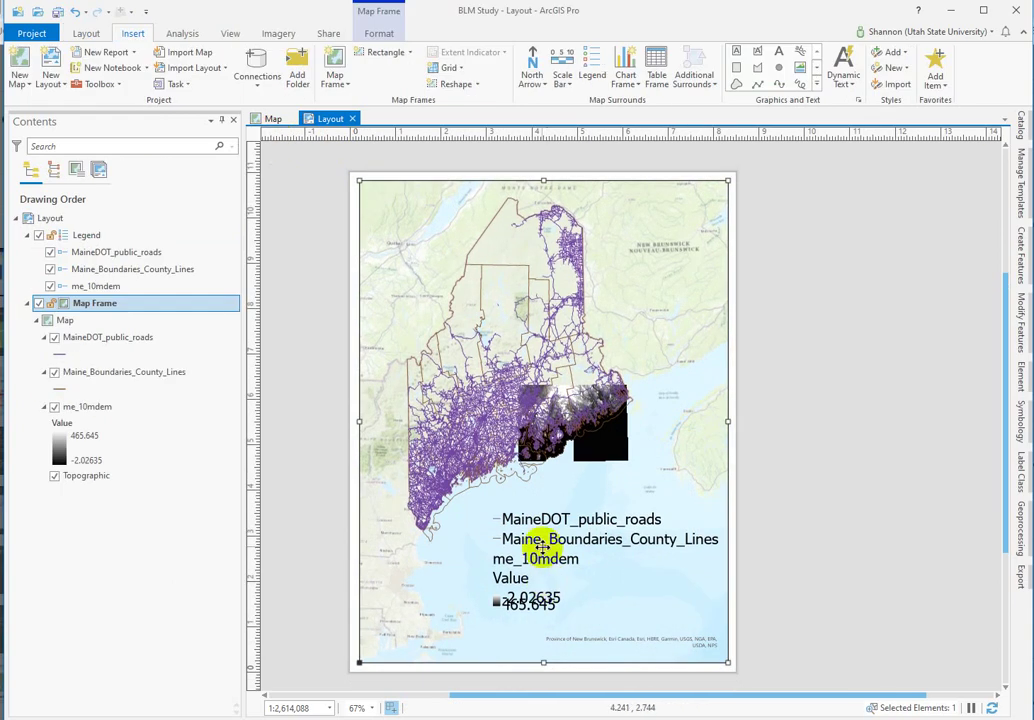
left_click(505, 545)
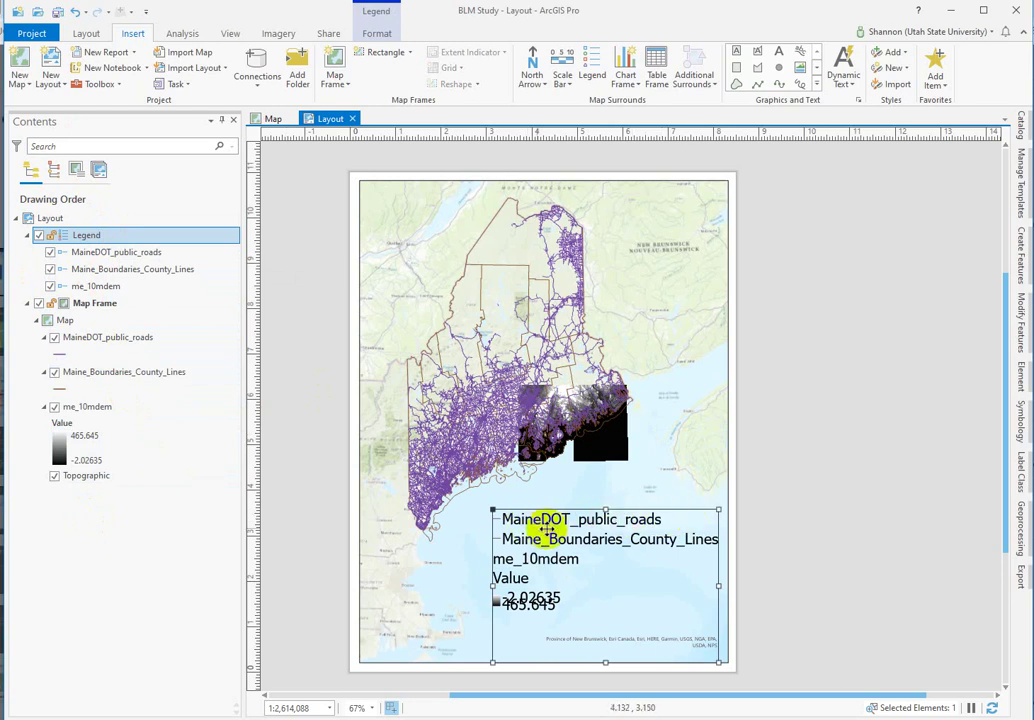
Step: Rename the MaineDOT_public_roads layer to 'Public Roads' in Contents
left_click(99, 339)
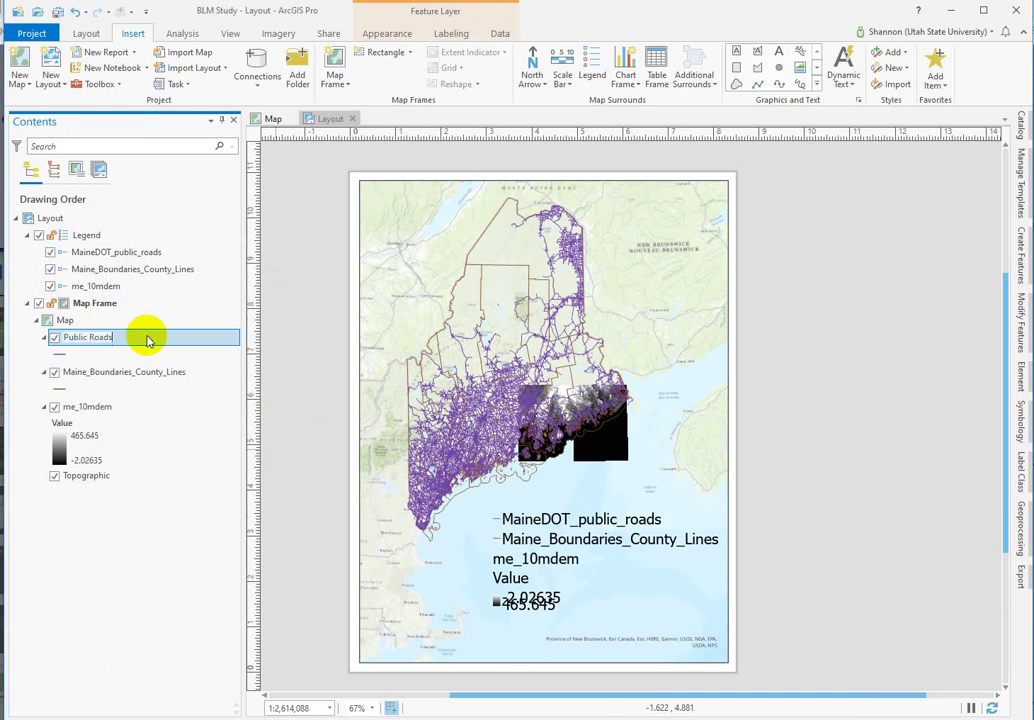
type("s")
key("Return")
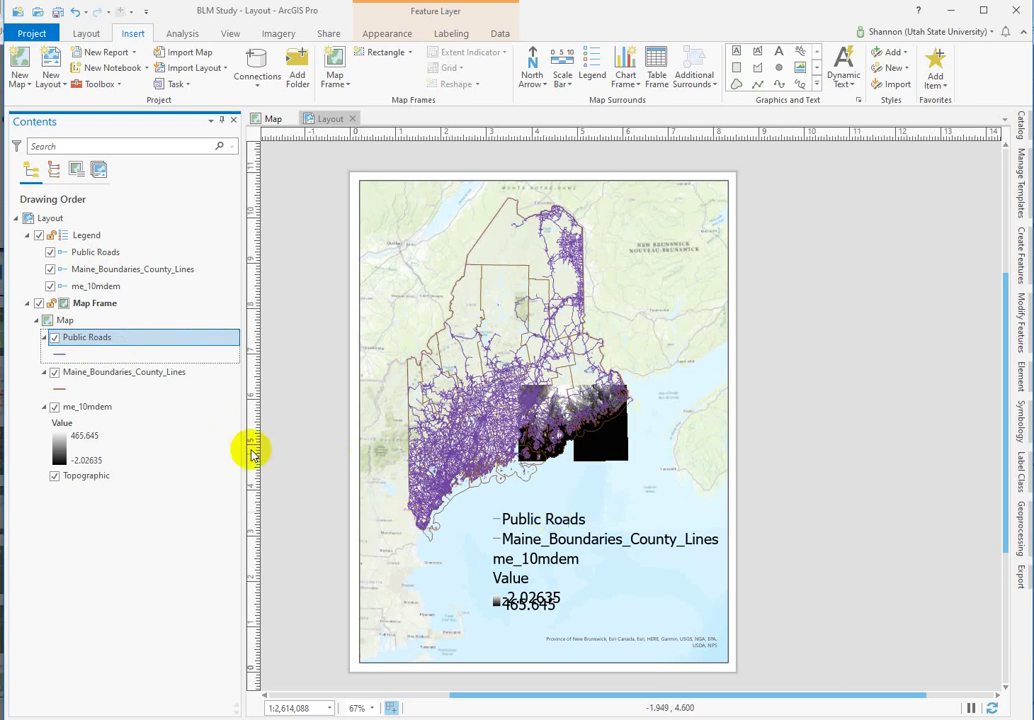
Step: Rename the county lines layer to 'County Boundaries' in its layer properties
double_click(128, 372)
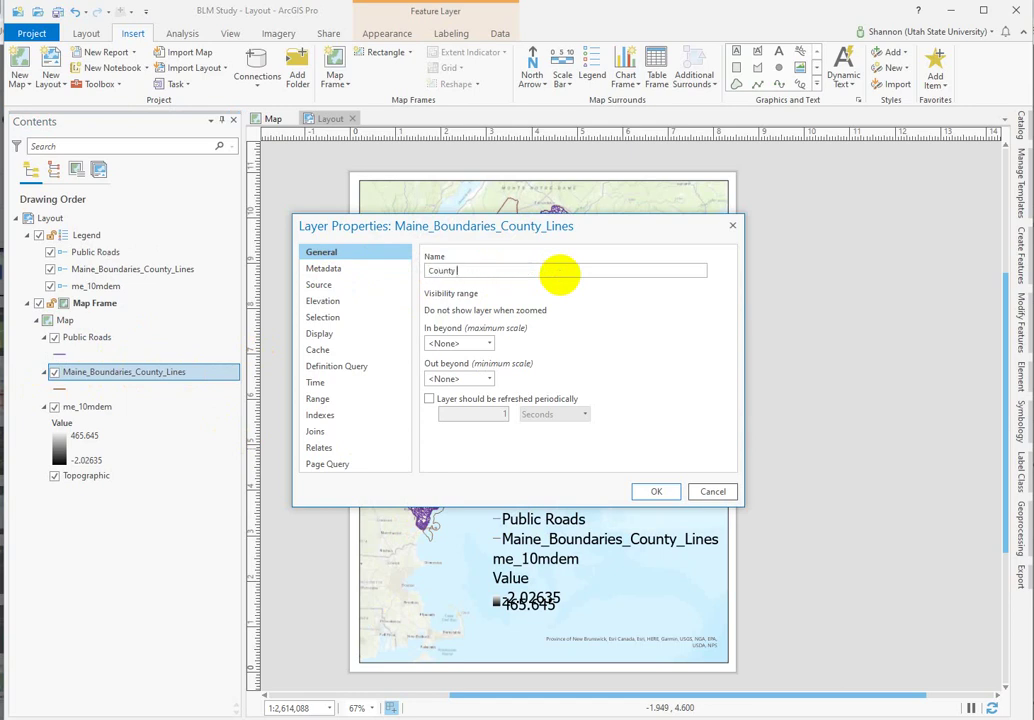
type("es")
key("Return")
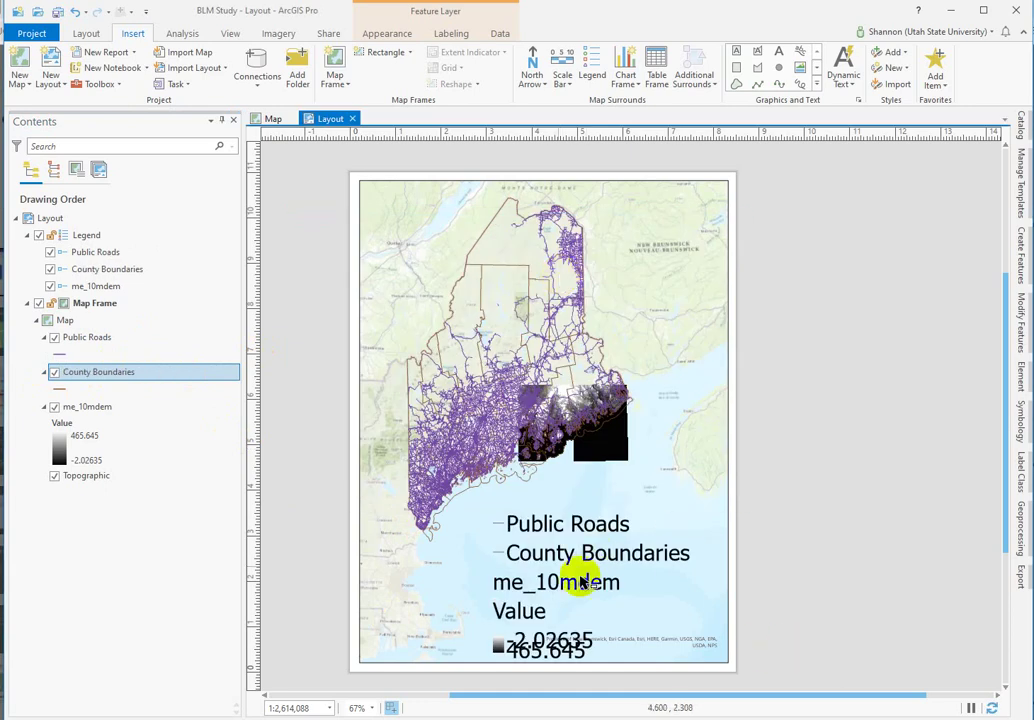
left_click(531, 526)
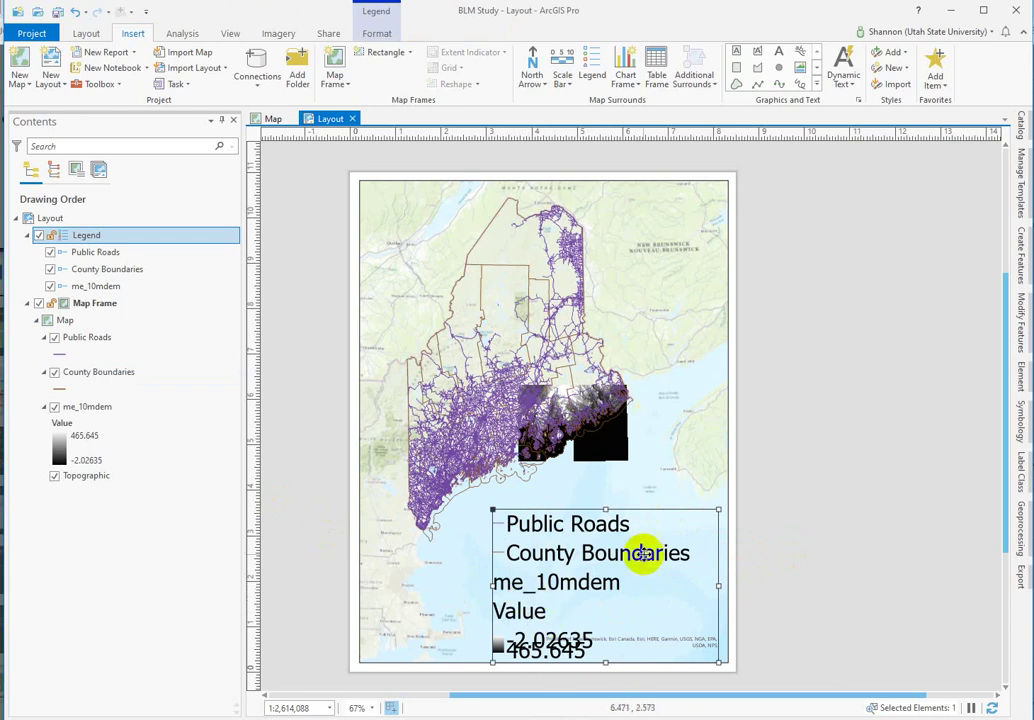
Step: Move the legend slightly up and left, then select its me_10mdem item
mouse_move(651, 510)
left_mouse_down()
mouse_move(655, 478)
mouse_move(645, 497)
left_mouse_up()
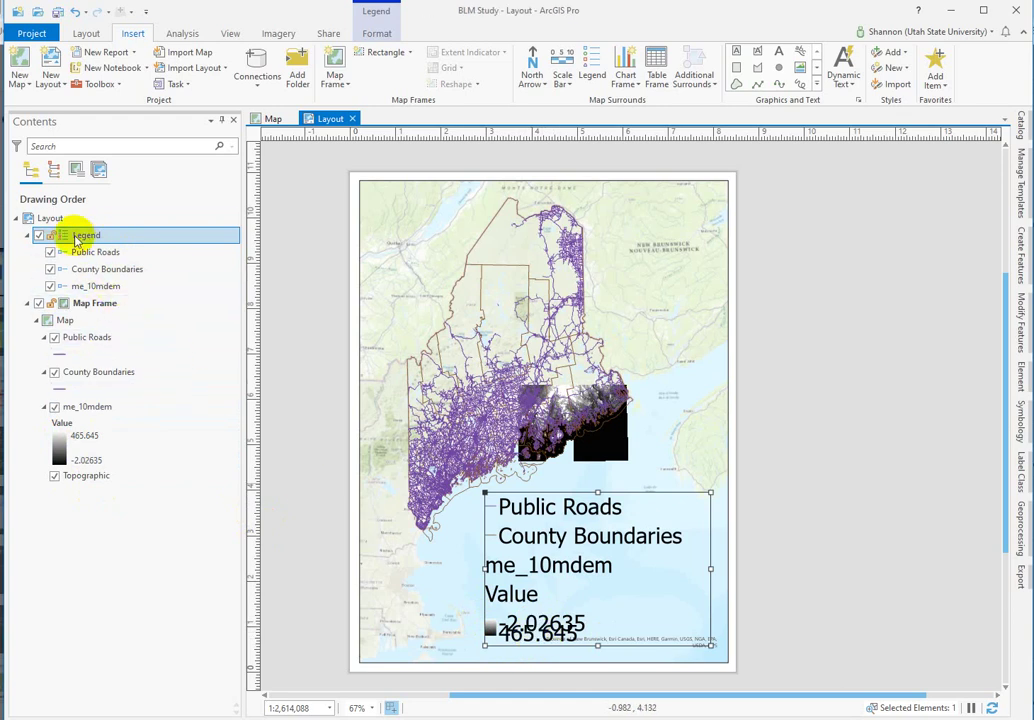
left_click(93, 290)
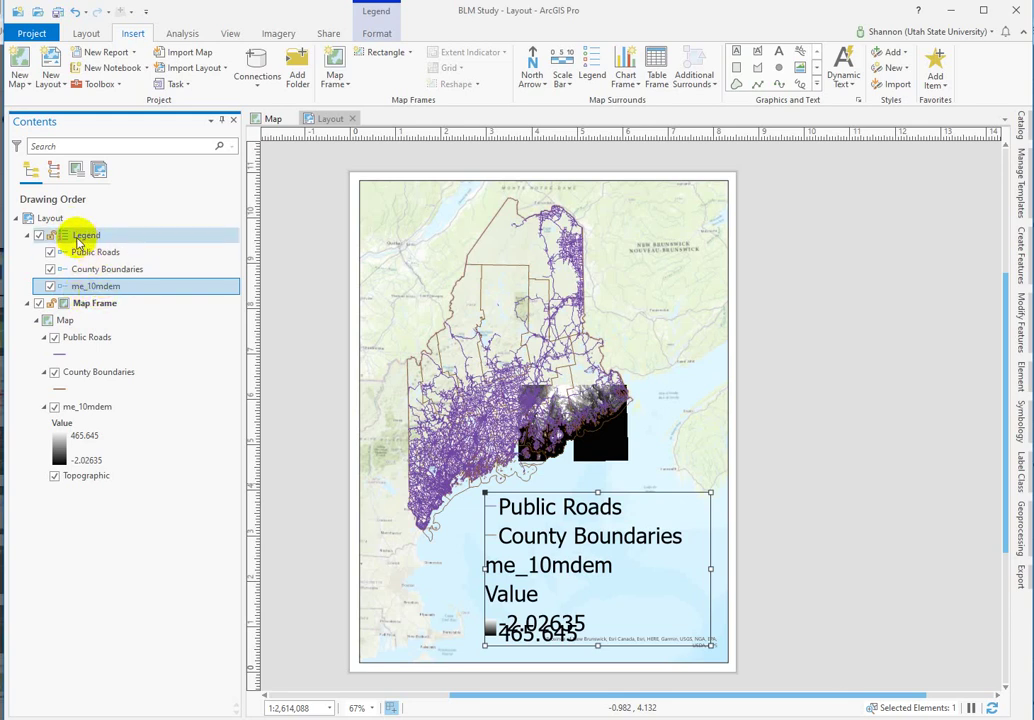
left_click(557, 617)
Step: In the legend item's format settings, turn off the Value heading for me_10mdem
right_click(557, 617)
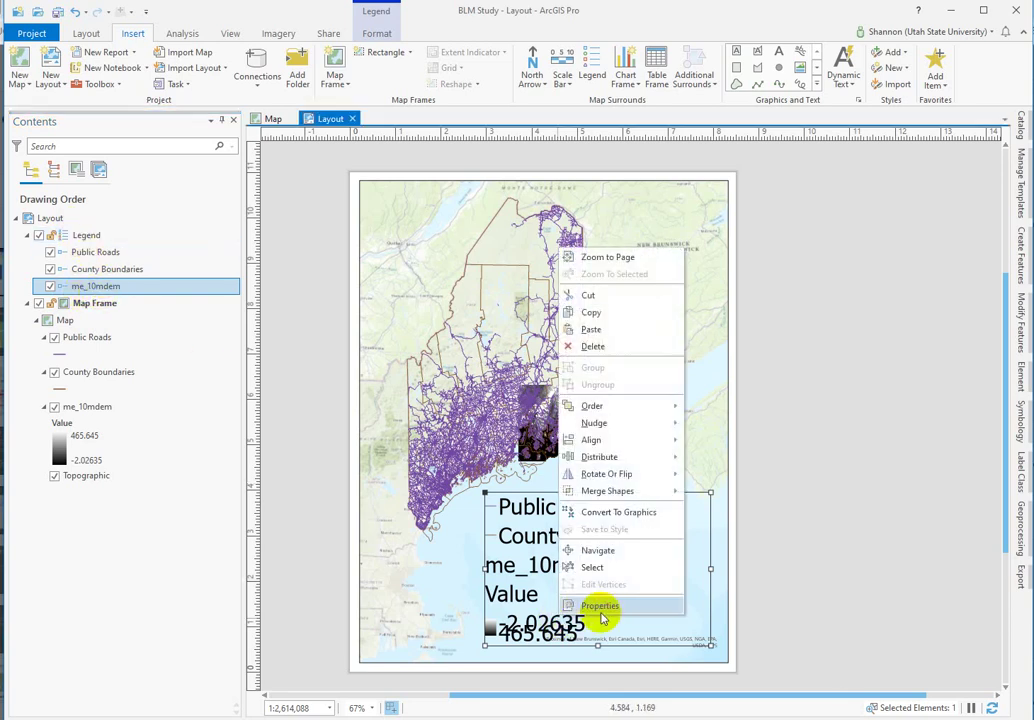
left_click(600, 607)
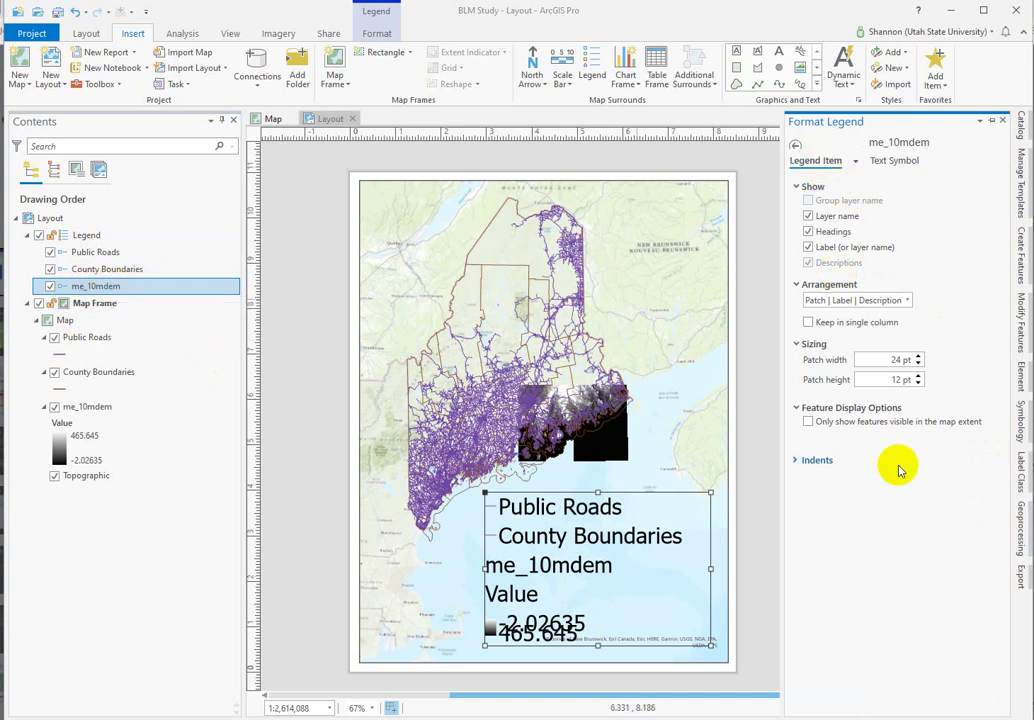
left_click(808, 232)
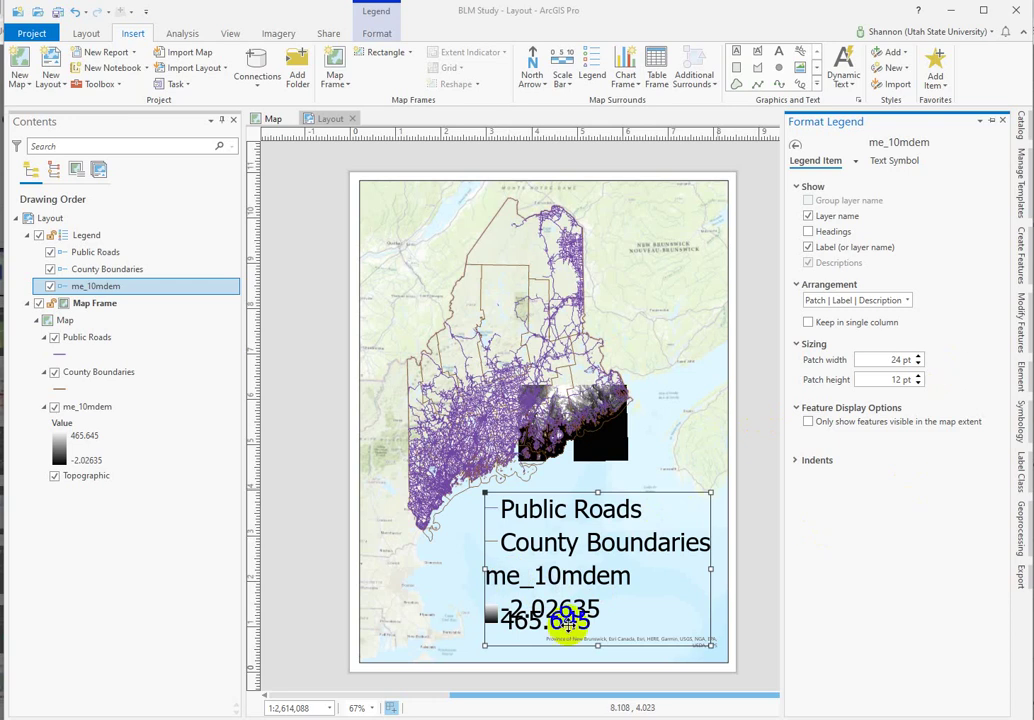
Step: Enlarge the elevation ramp patch to 40 pt high and about 37 pt wide
left_click(919, 377)
left_click(919, 377)
left_click(919, 377)
left_click(919, 377)
left_click(919, 377)
left_click(919, 377)
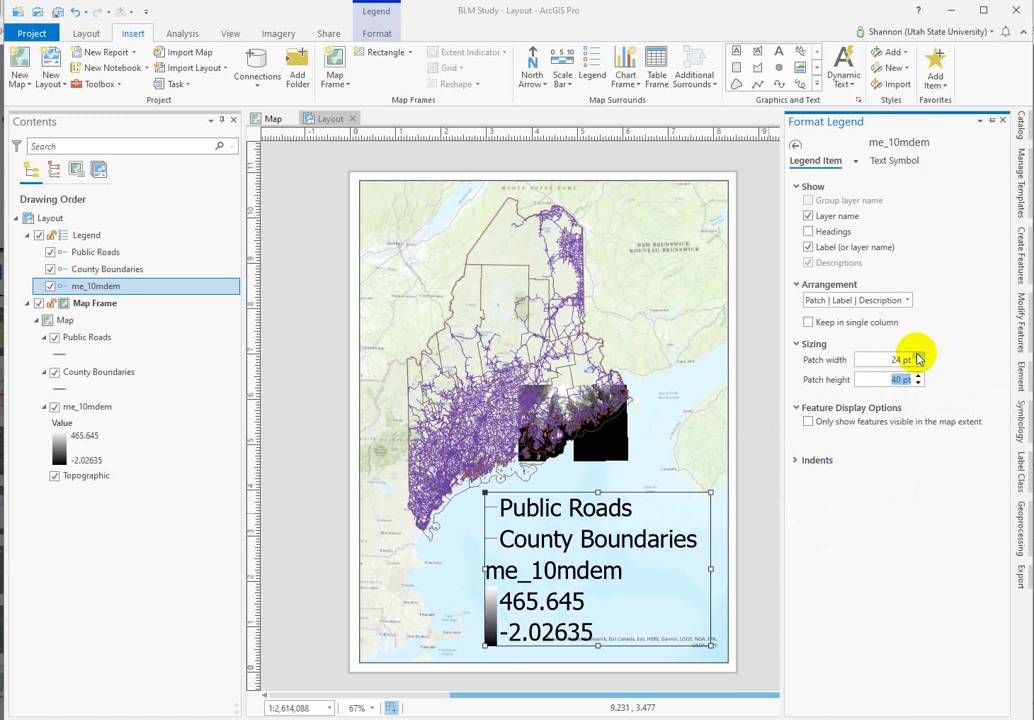
left_click(917, 356)
left_click(917, 356)
left_click(918, 356)
left_click(918, 356)
left_click(918, 356)
left_click(918, 356)
left_click(918, 356)
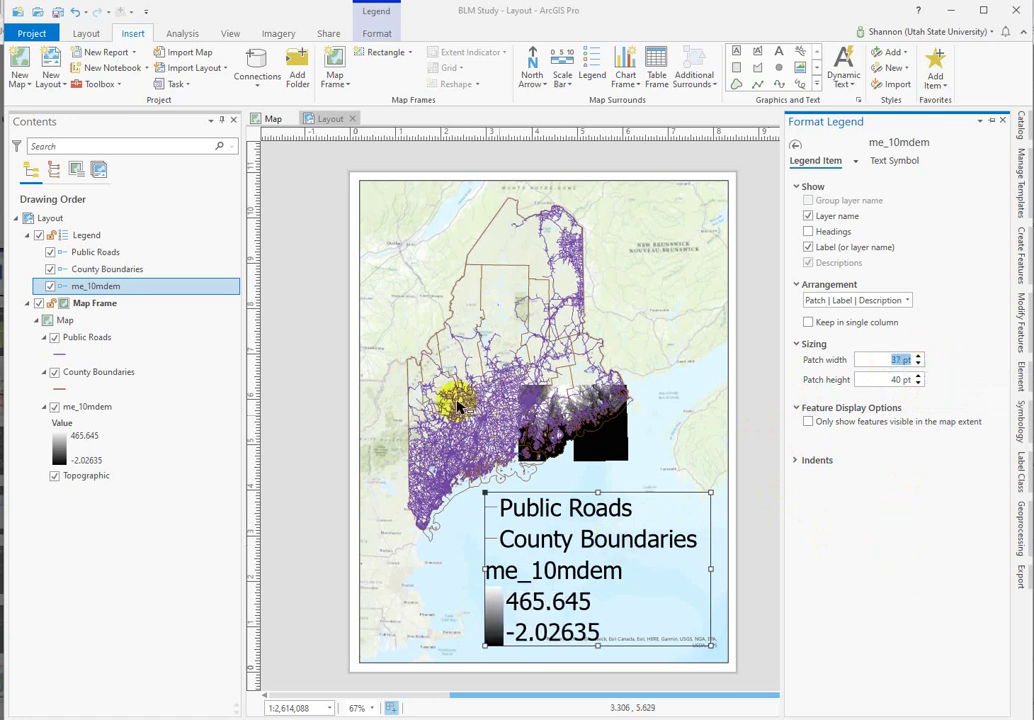
left_click(85, 238)
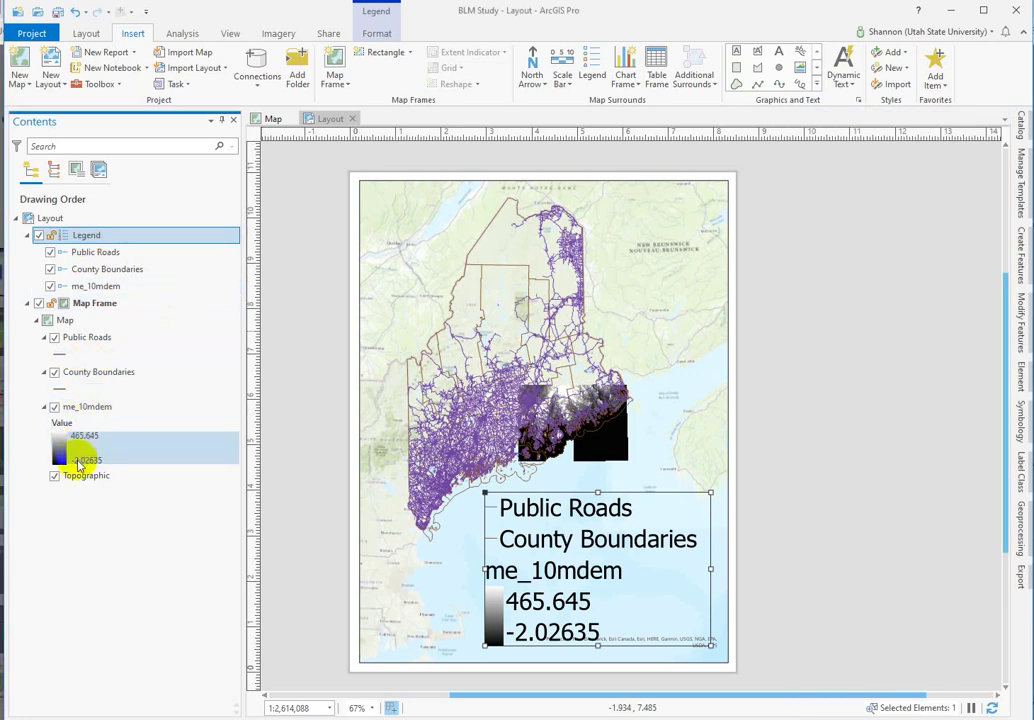
Step: Rename the me_10mdem raster layer in Contents to 'Elevation'
right_click(81, 408)
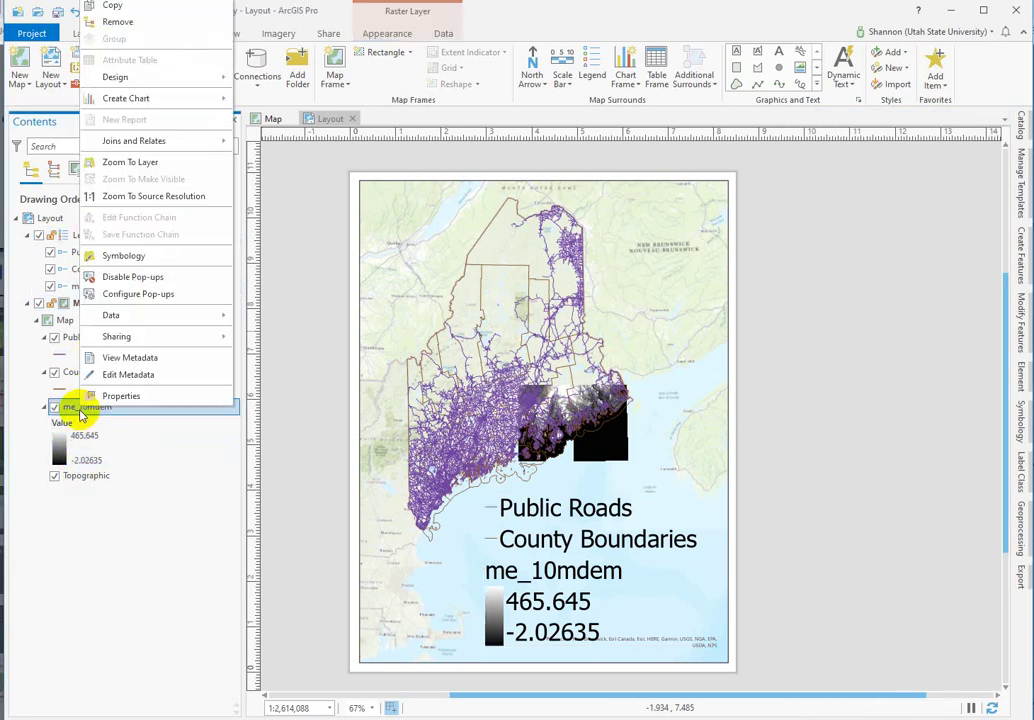
left_click(75, 410)
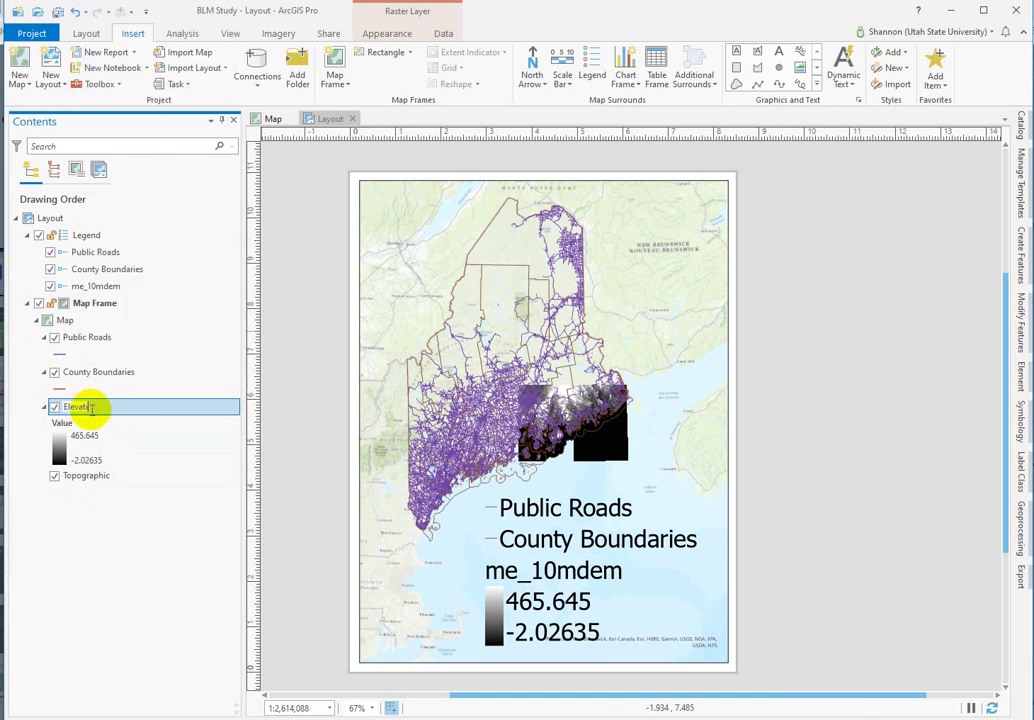
key("Return")
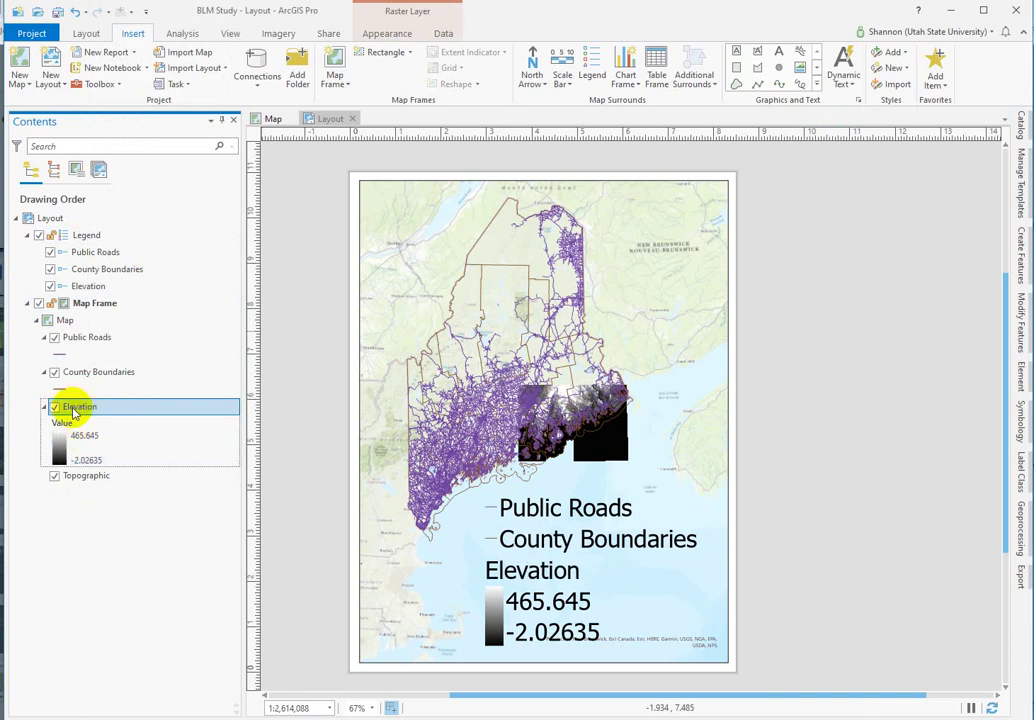
right_click(73, 410)
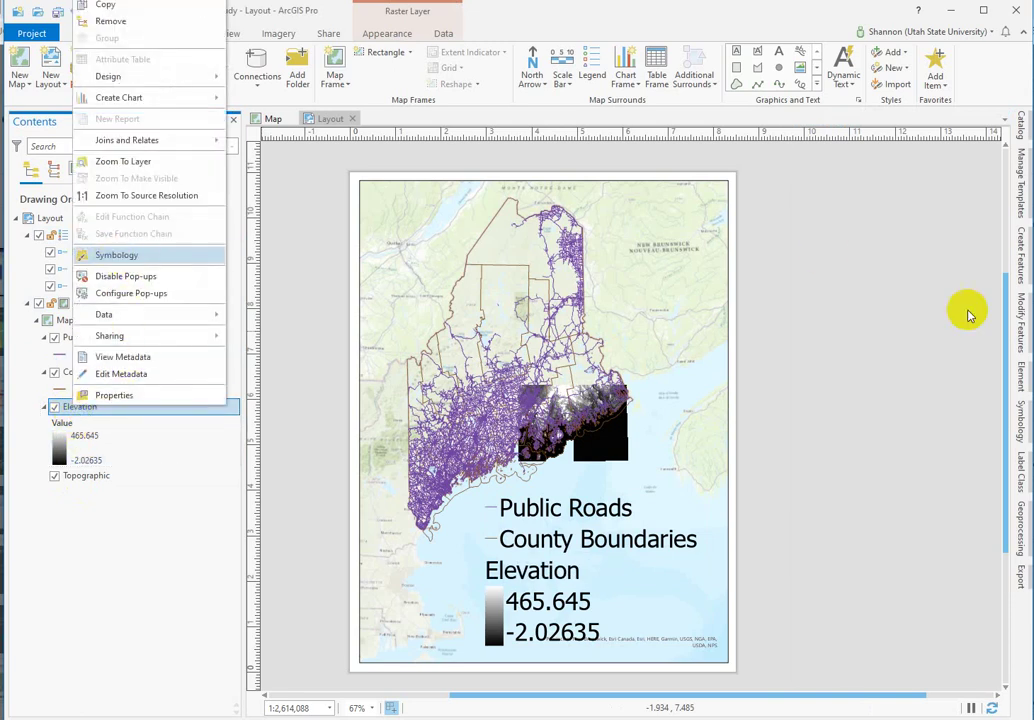
Step: In Elevation symbology, label the ramp minimum '-2 m' and the maximum '500 m'
left_click(1019, 420)
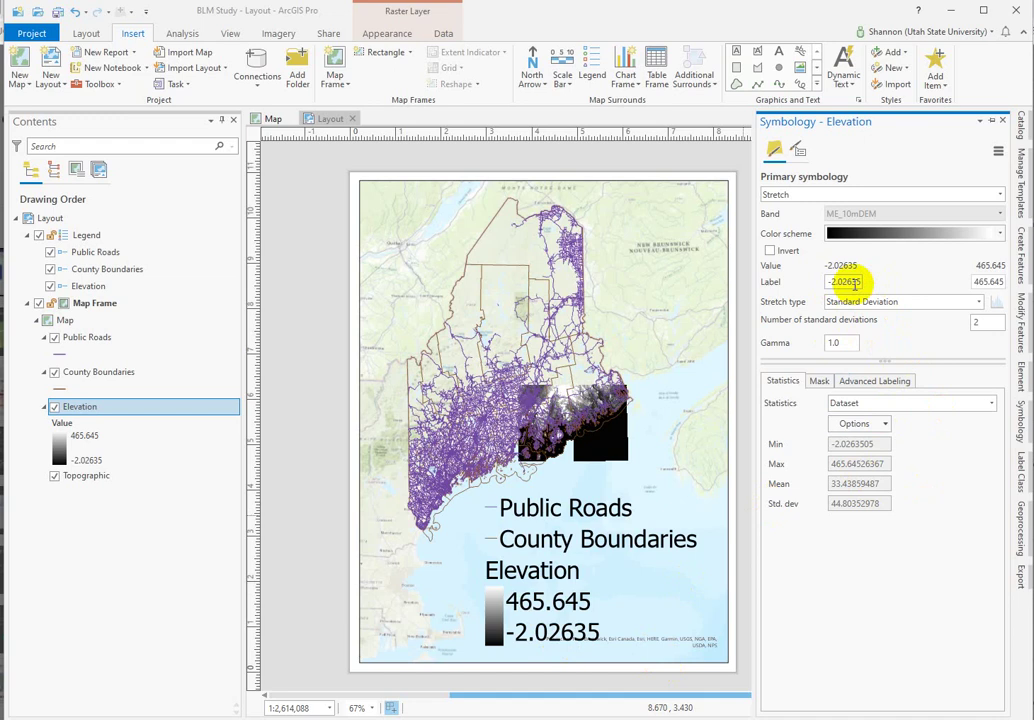
mouse_move(828, 284)
left_mouse_down()
mouse_move(900, 288)
mouse_move(793, 285)
left_mouse_up()
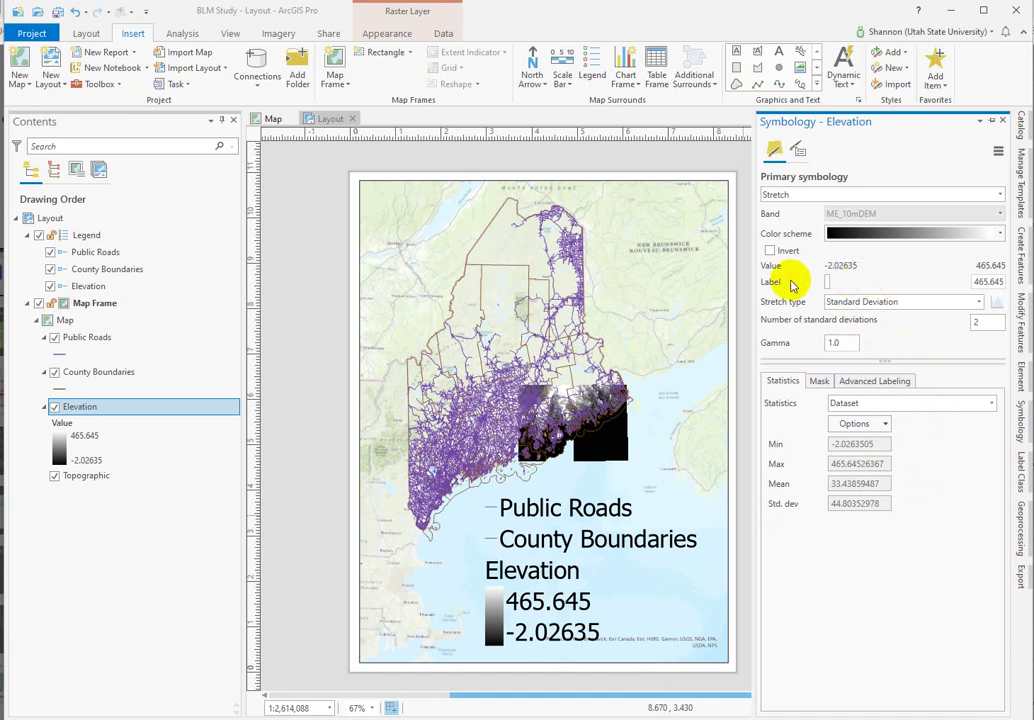
type("-2 m")
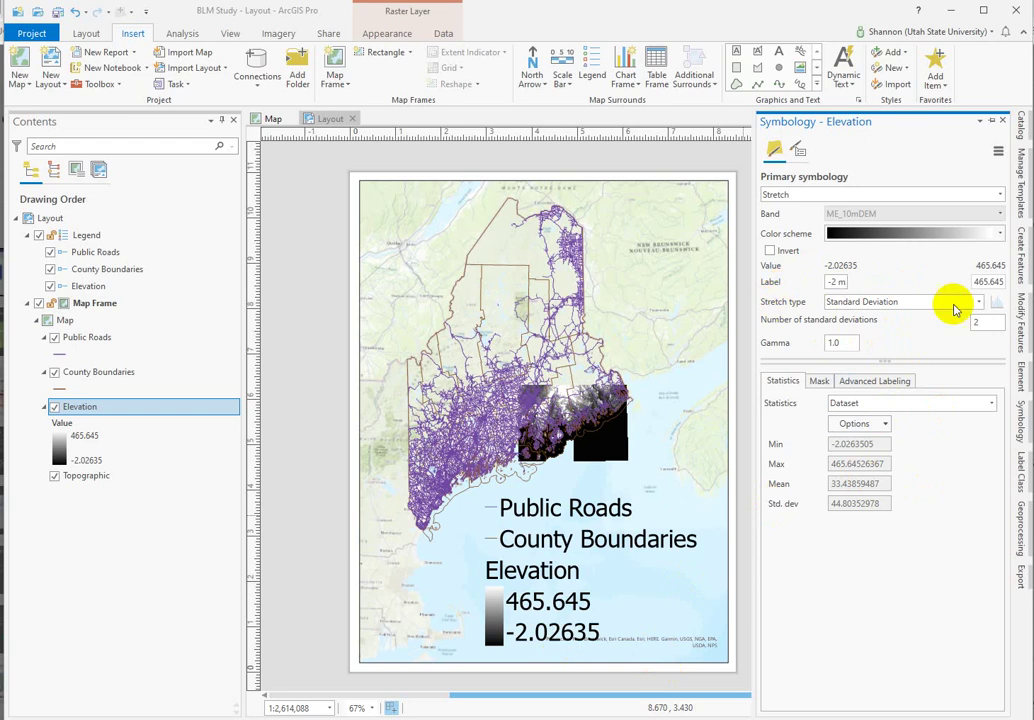
left_click(982, 282)
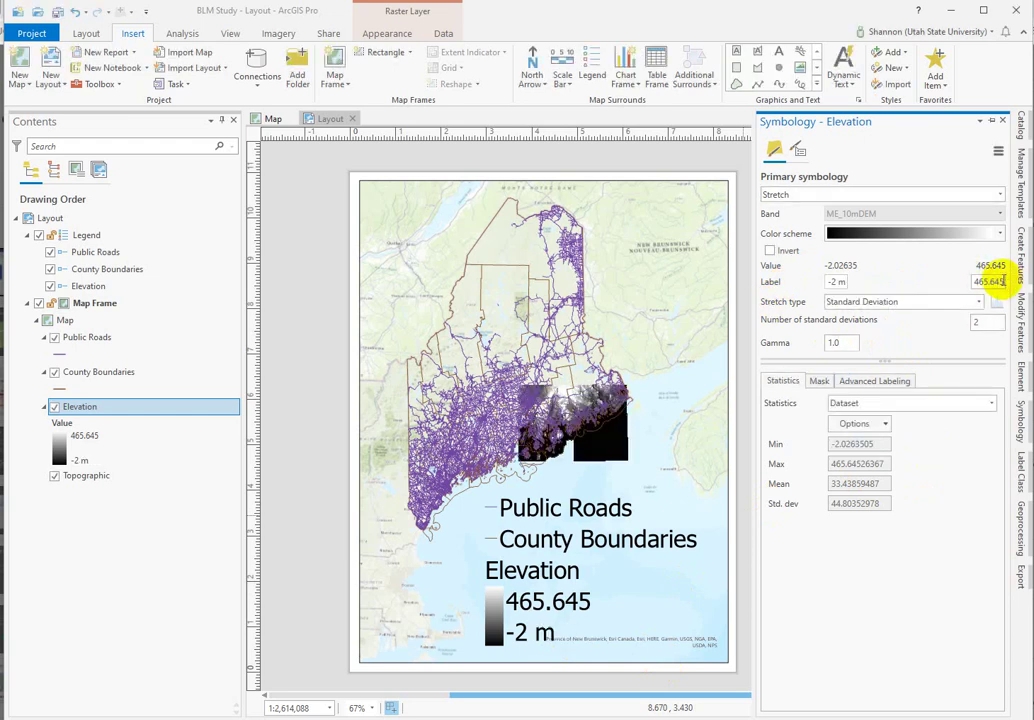
double_click(1001, 281)
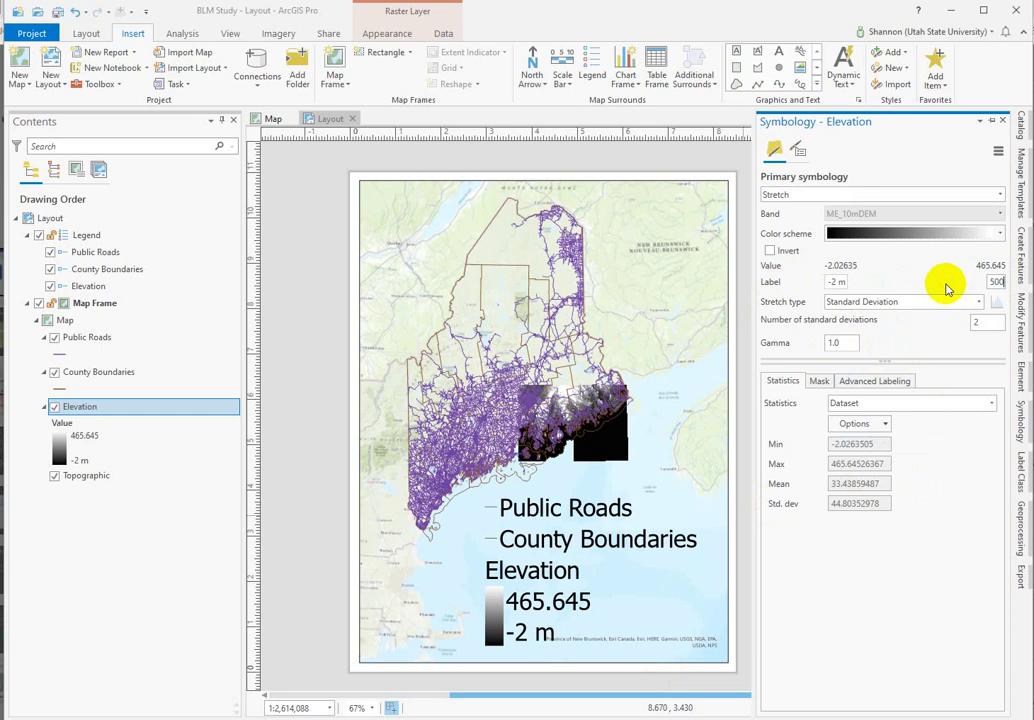
type("500 m")
key("Return")
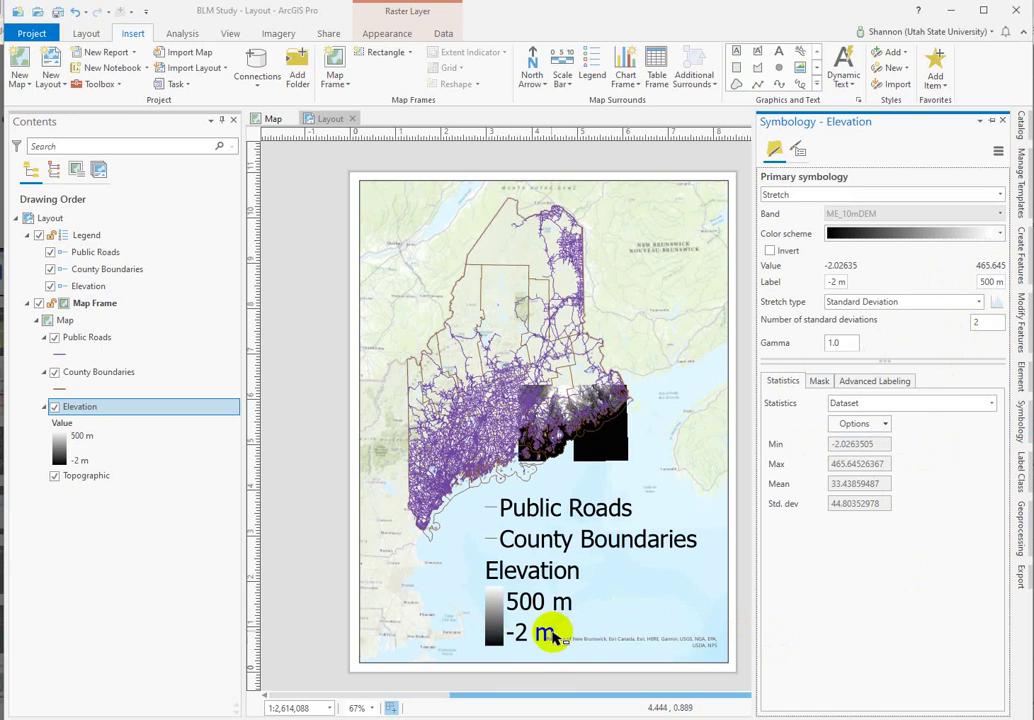
Step: Drag the legend's corner and right-middle handles inward to make it smaller and narrower
left_click(484, 507)
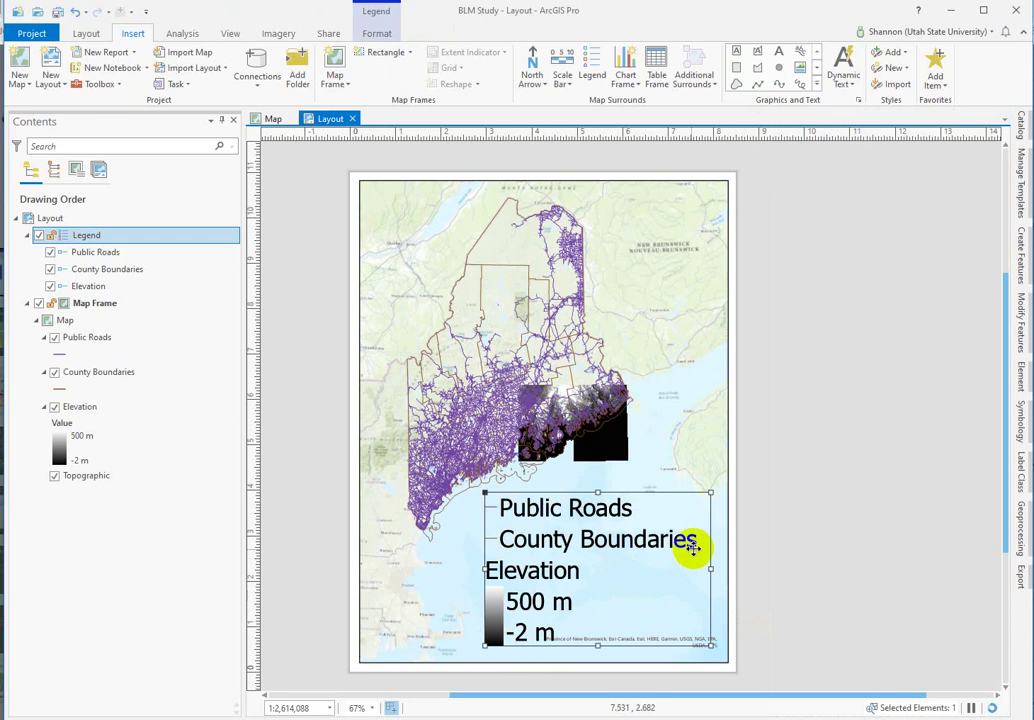
left_click_drag(710, 494, 707, 533)
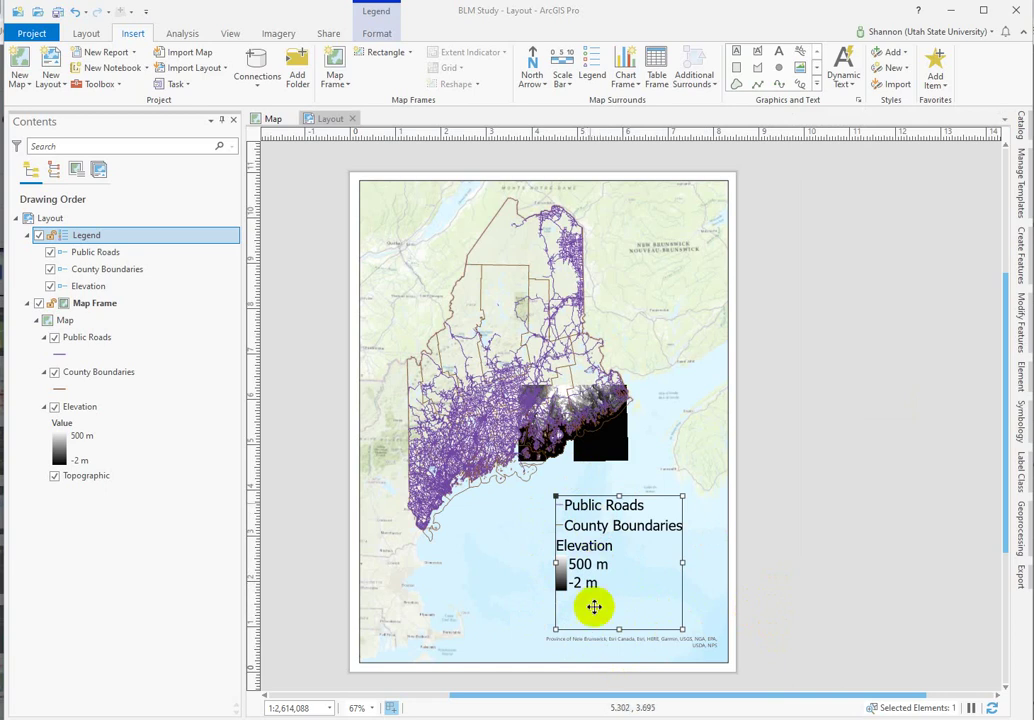
left_click(586, 462)
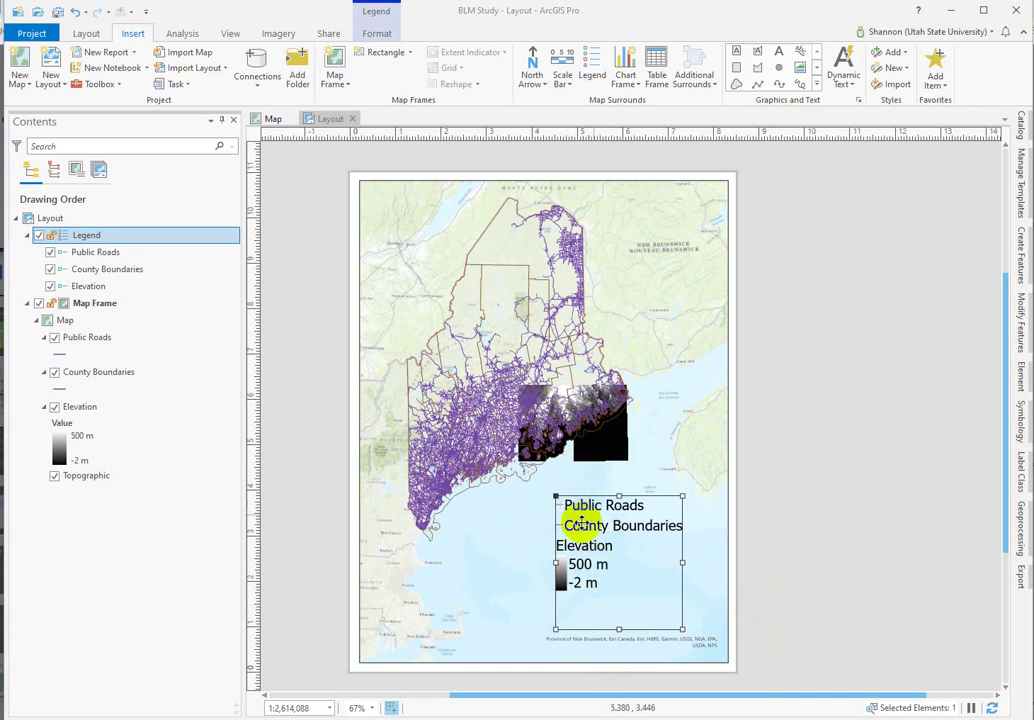
left_click_drag(684, 565, 669, 563)
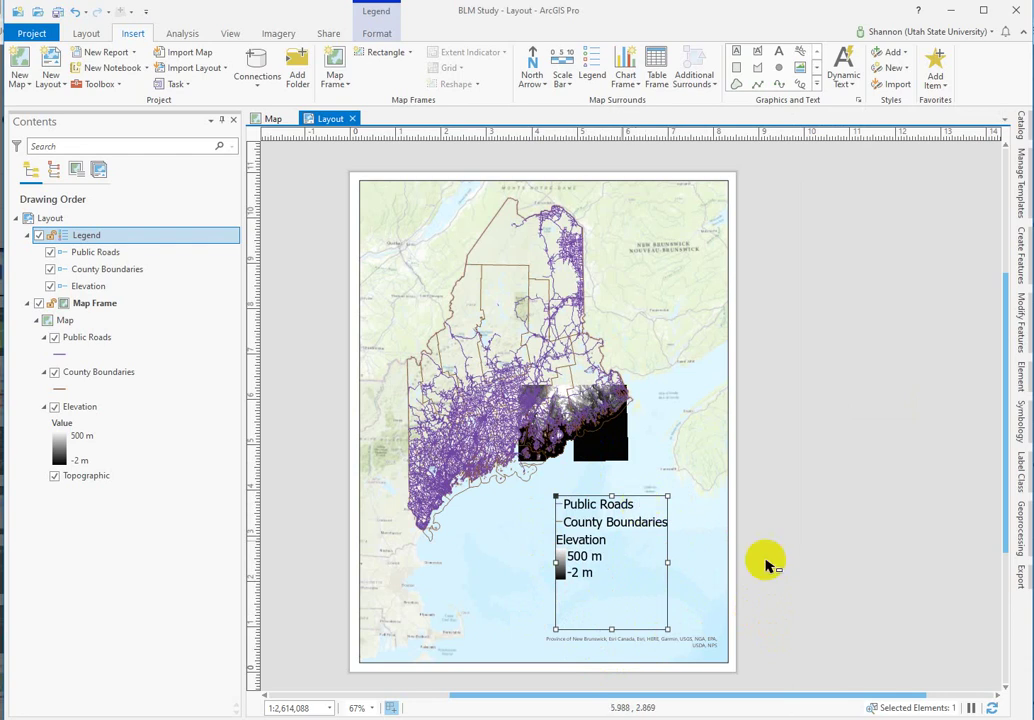
Step: In the legend's Spacing settings, widen the gap between items to 41 pt
left_click(1021, 376)
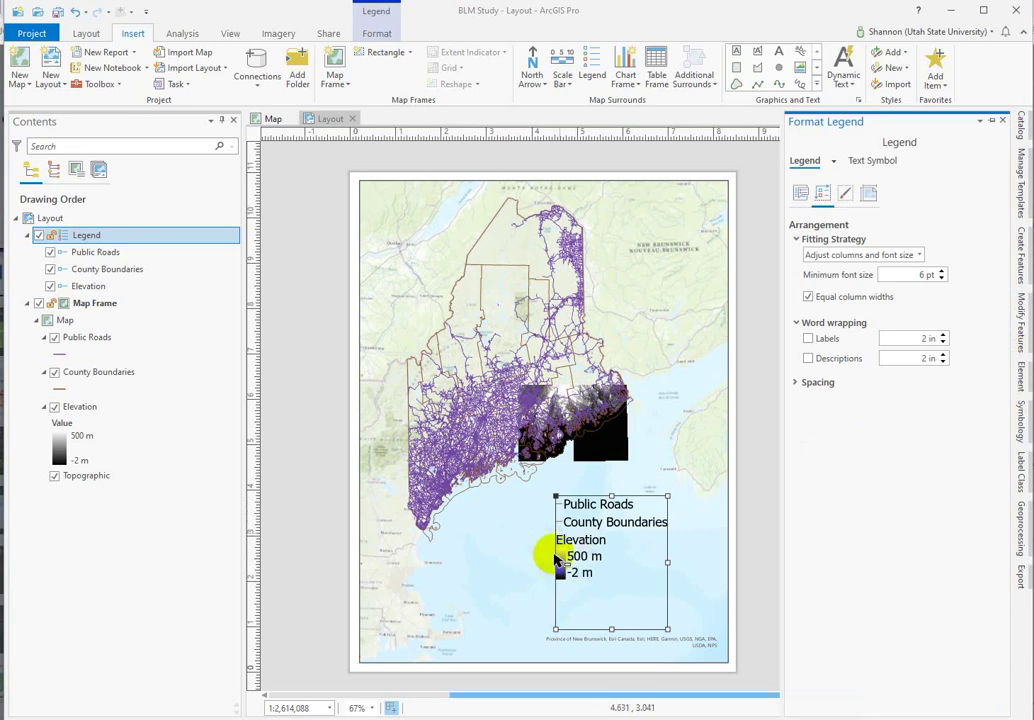
right_click(87, 237)
left_click(145, 591)
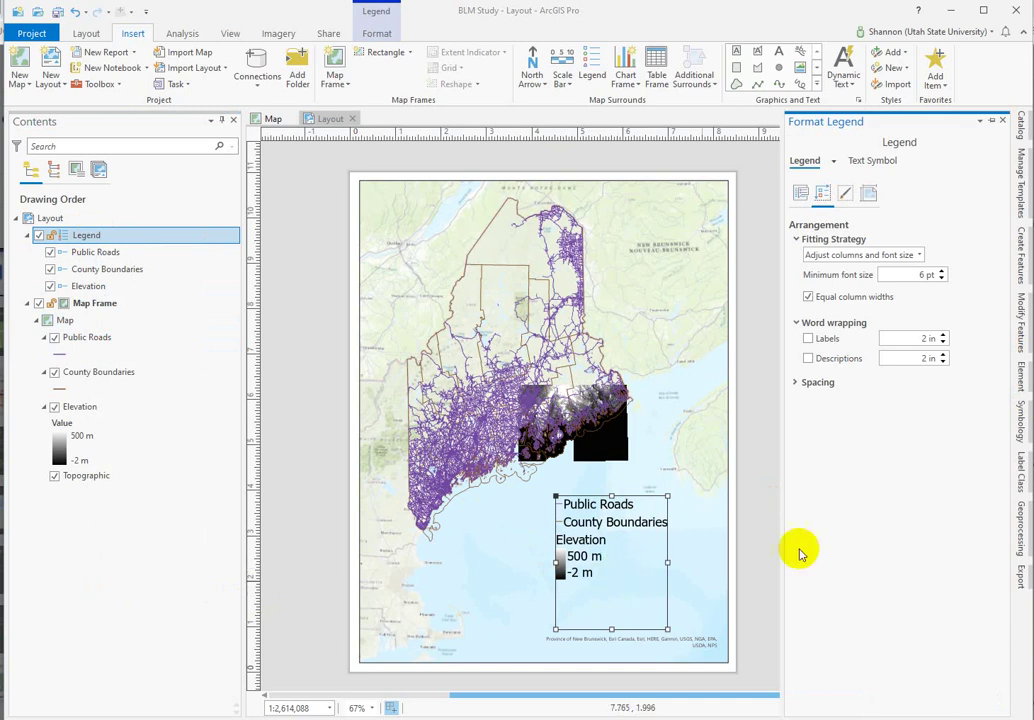
left_click(816, 383)
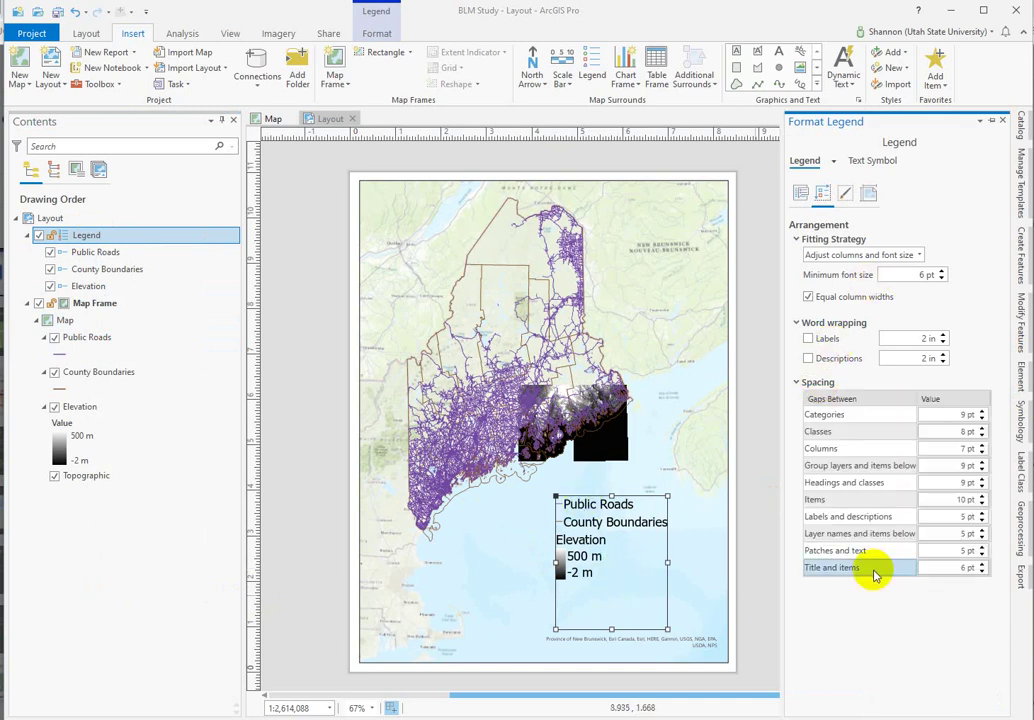
left_click(981, 498)
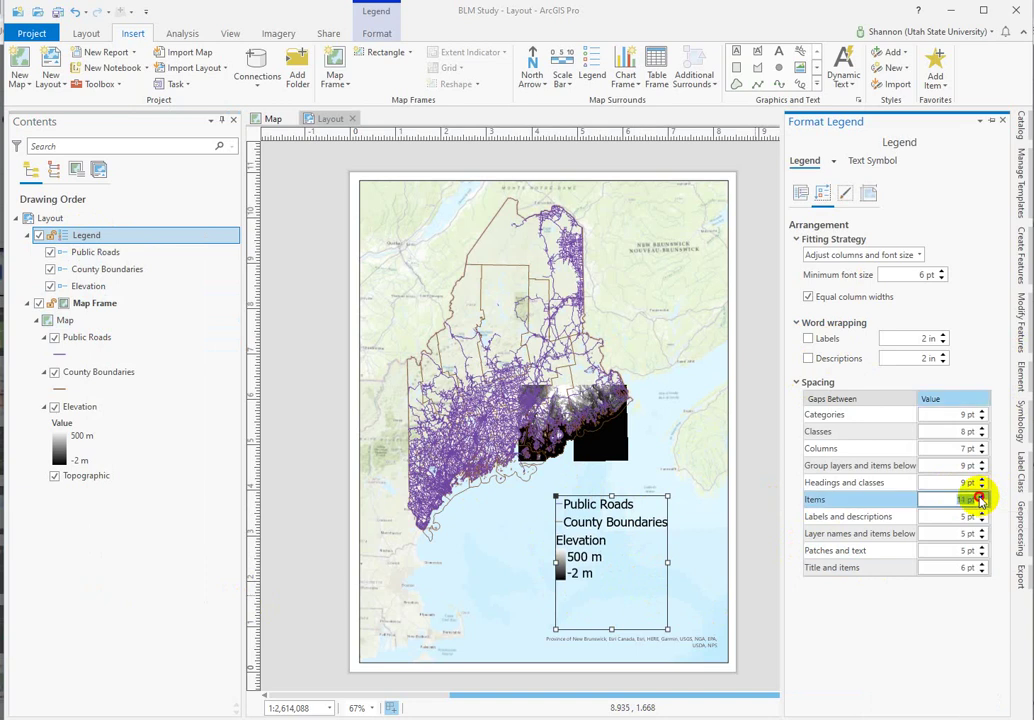
left_click(981, 498)
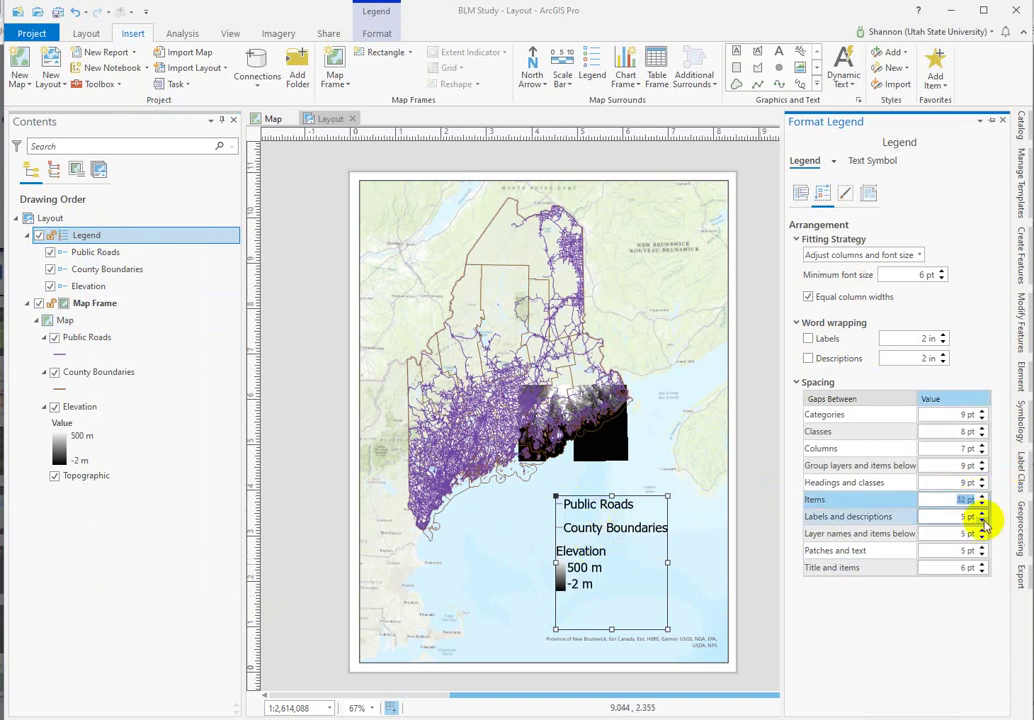
left_click(981, 497)
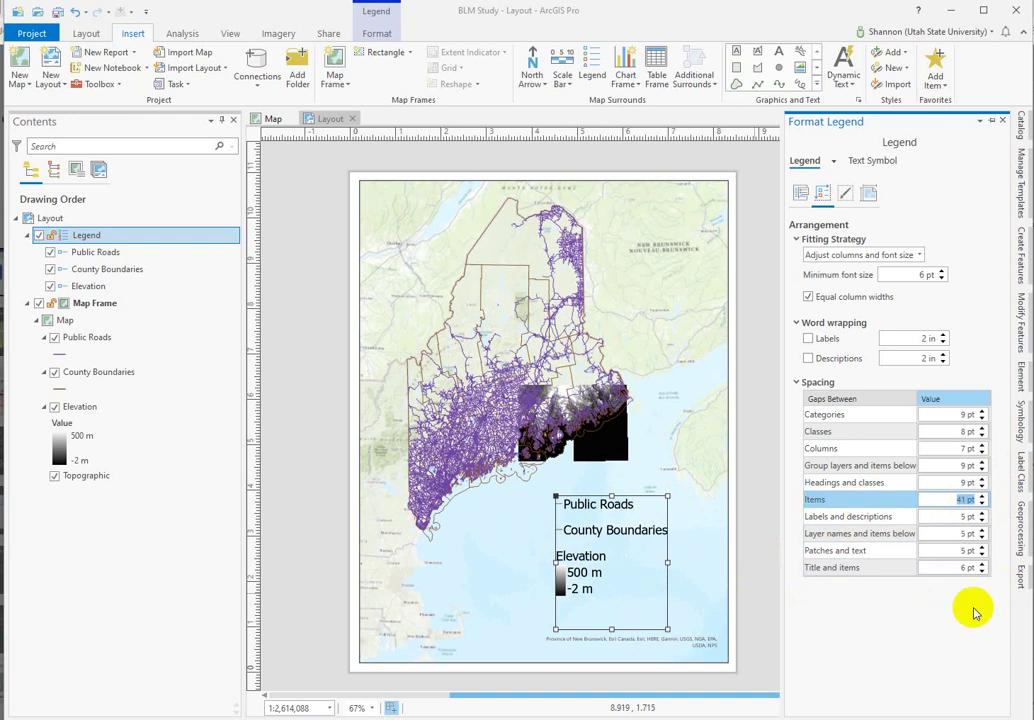
Step: Set labels-and-descriptions spacing to 7 pt, layer-name gap to 21 pt, and widen patch-to-text spacing
left_click(982, 516)
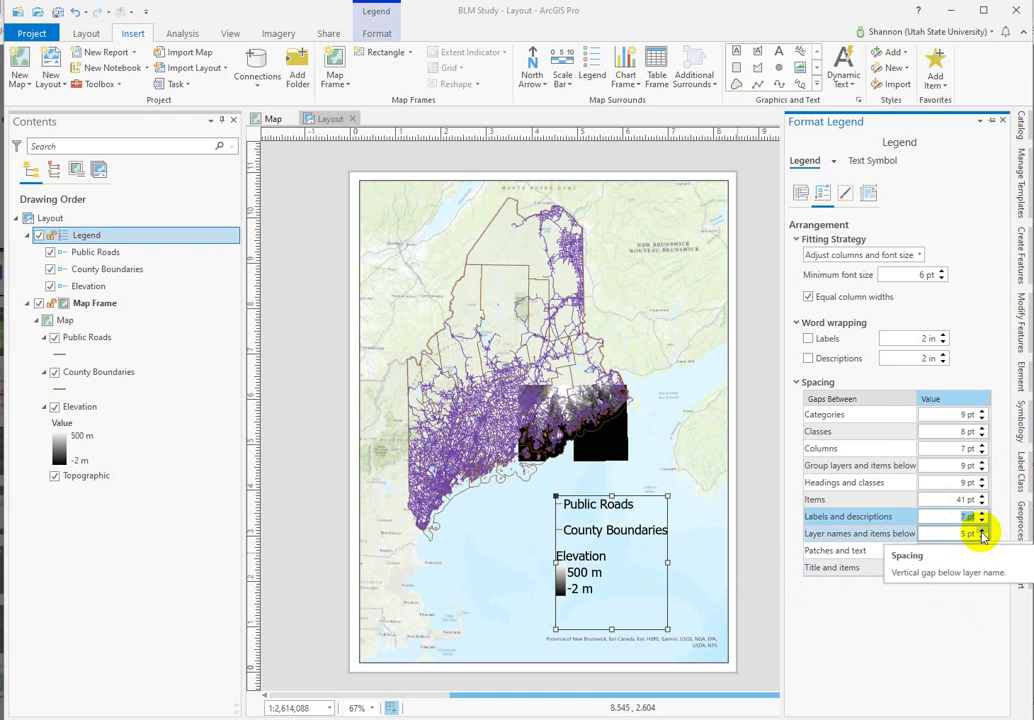
left_click(982, 534)
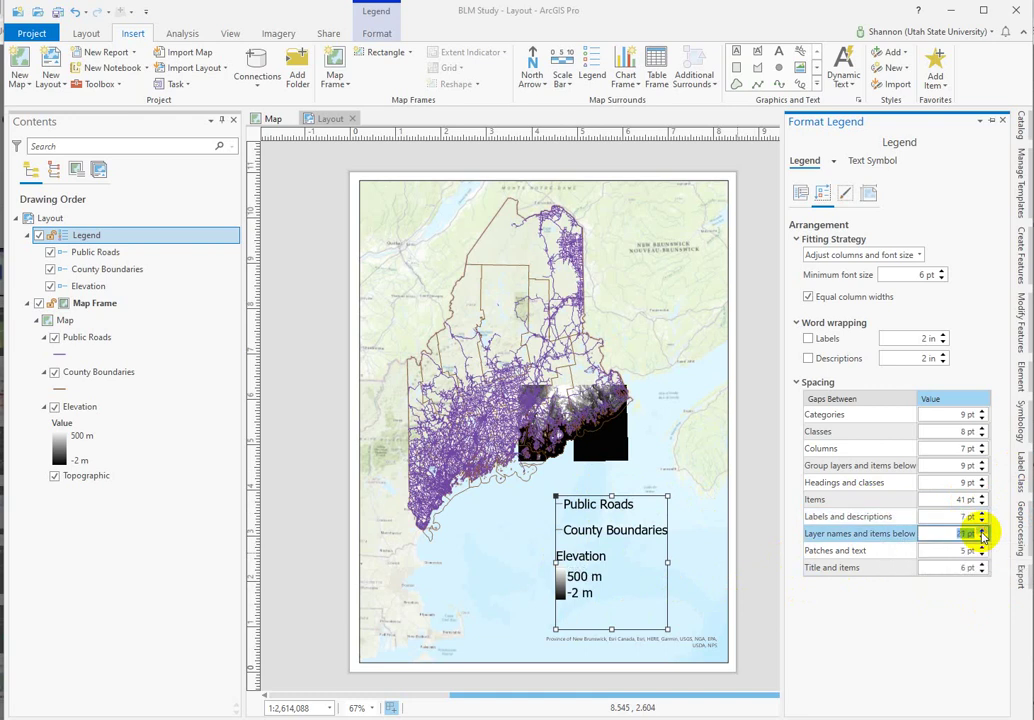
left_click(982, 538)
left_click(982, 547)
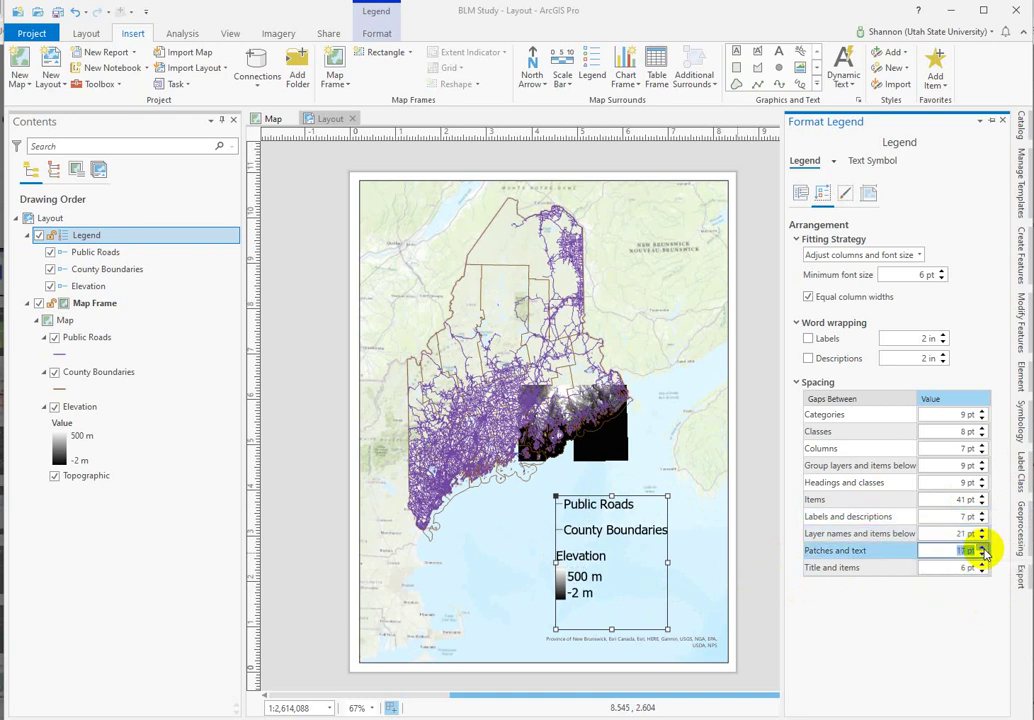
left_click(983, 547)
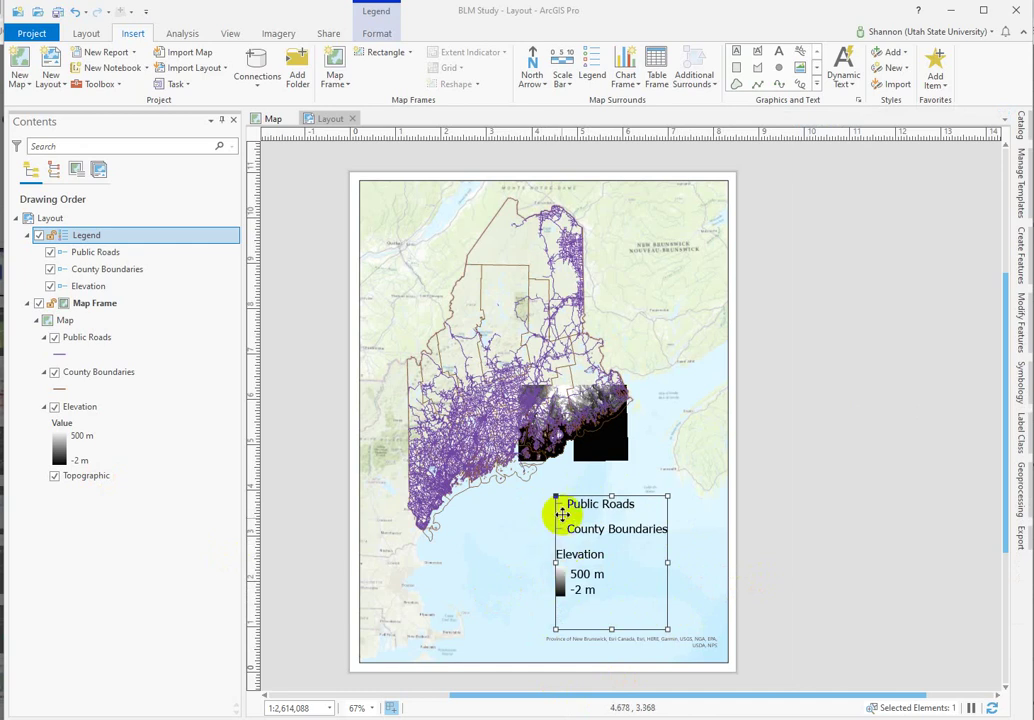
Step: Set the Public Roads and County Boundaries patch width to 51 pt and drag the legend wider
left_click(97, 253)
left_click(110, 270, "ctrl")
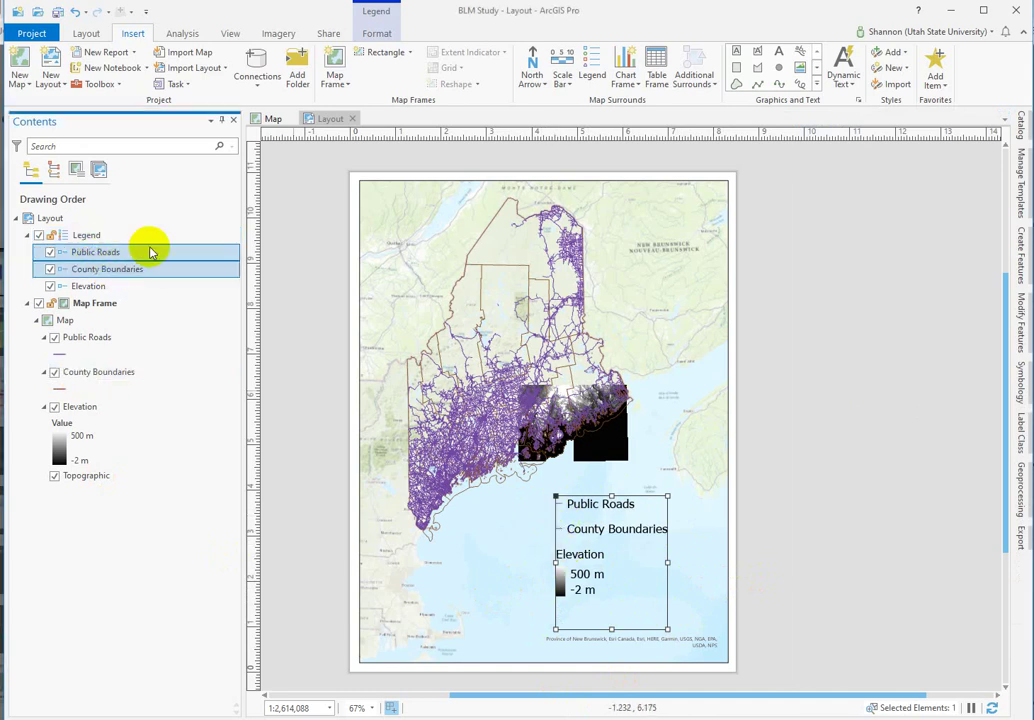
right_click(150, 256)
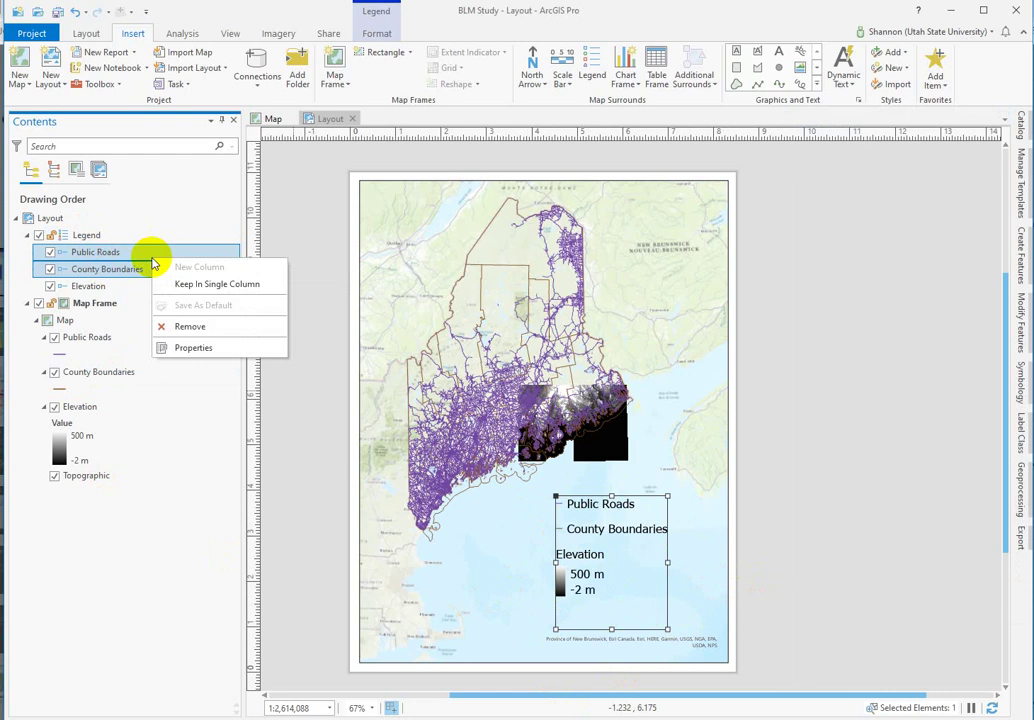
left_click(196, 350)
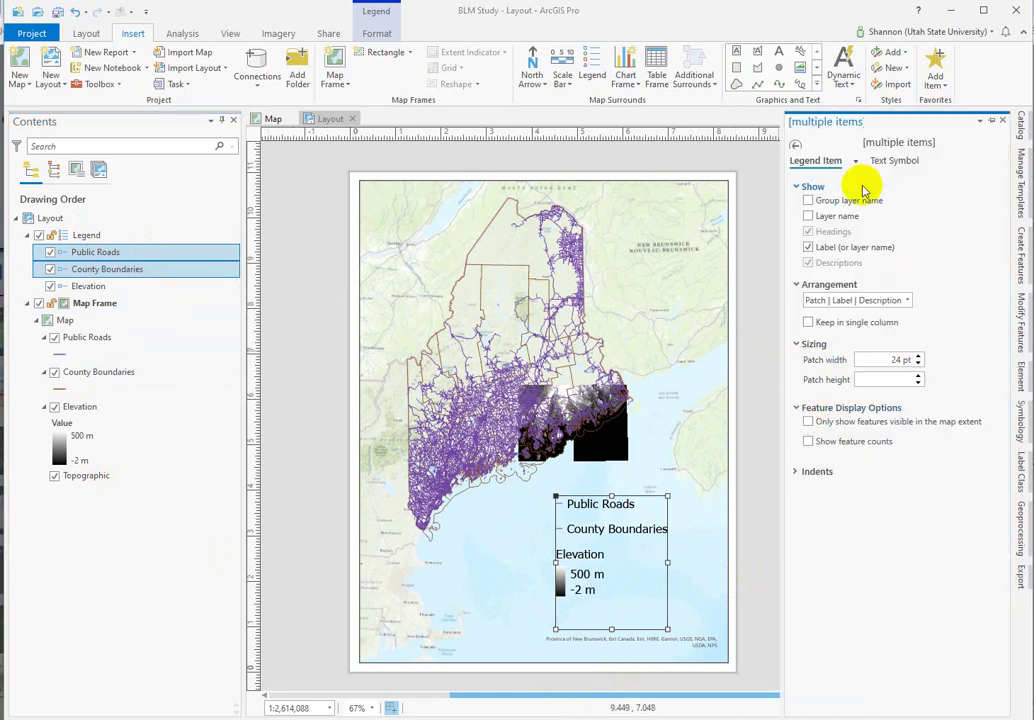
left_click(918, 356)
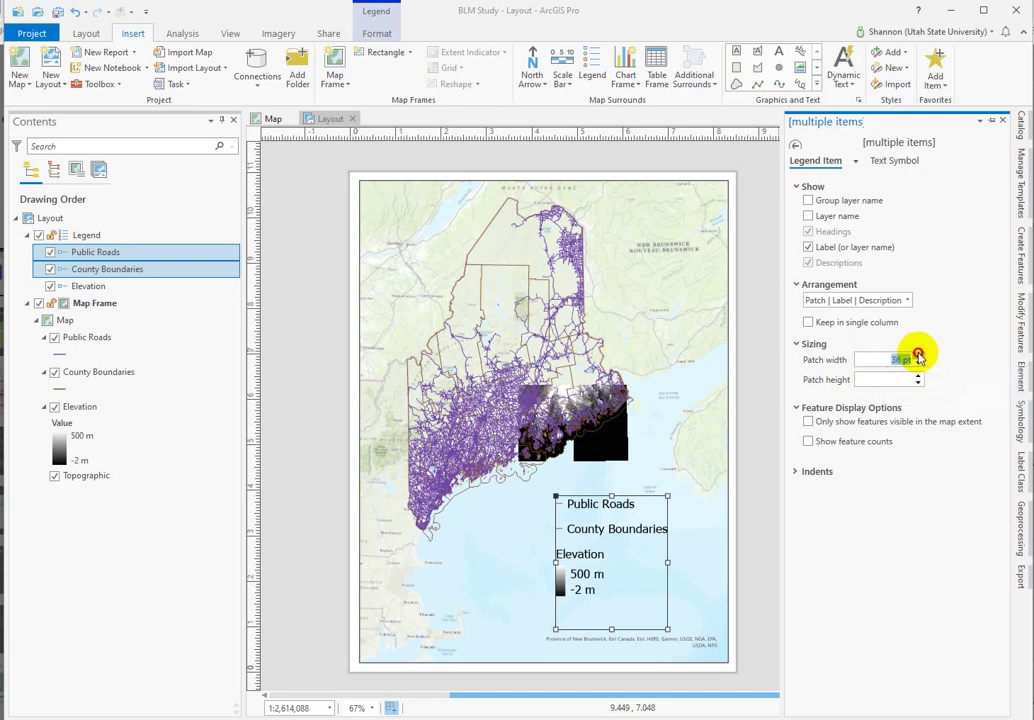
left_click(918, 356)
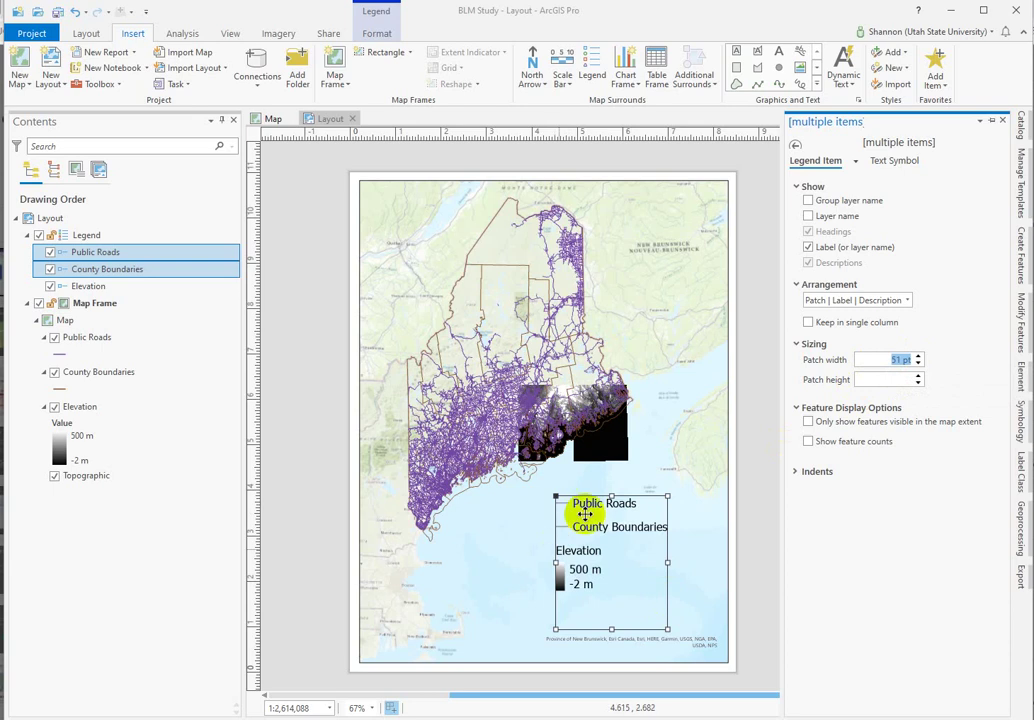
left_click_drag(667, 562, 698, 566)
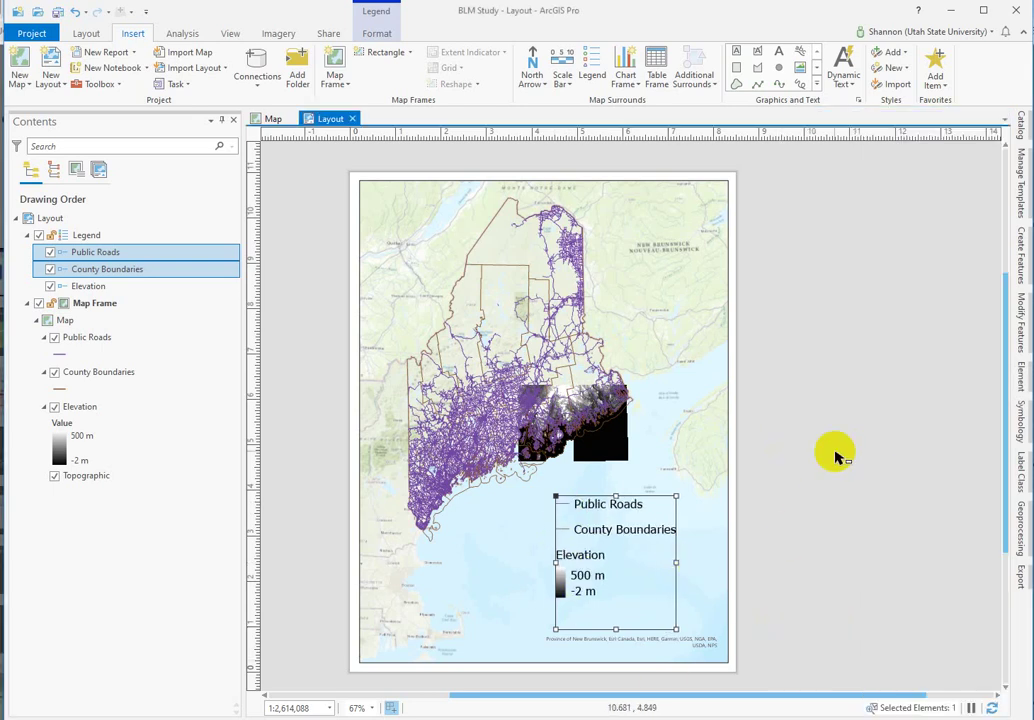